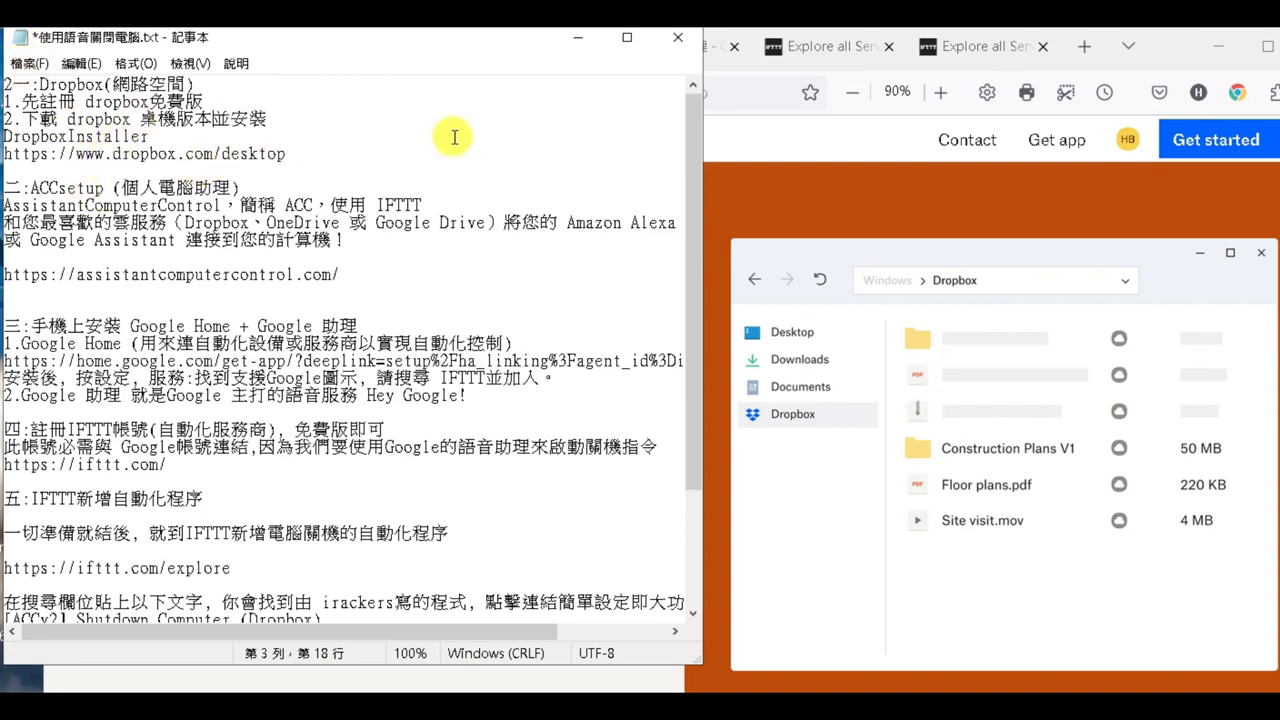
- Delete the stray 2 before the Dropbox heading in the notes and switch to the Dropbox desktop download page
left_click(11, 87)
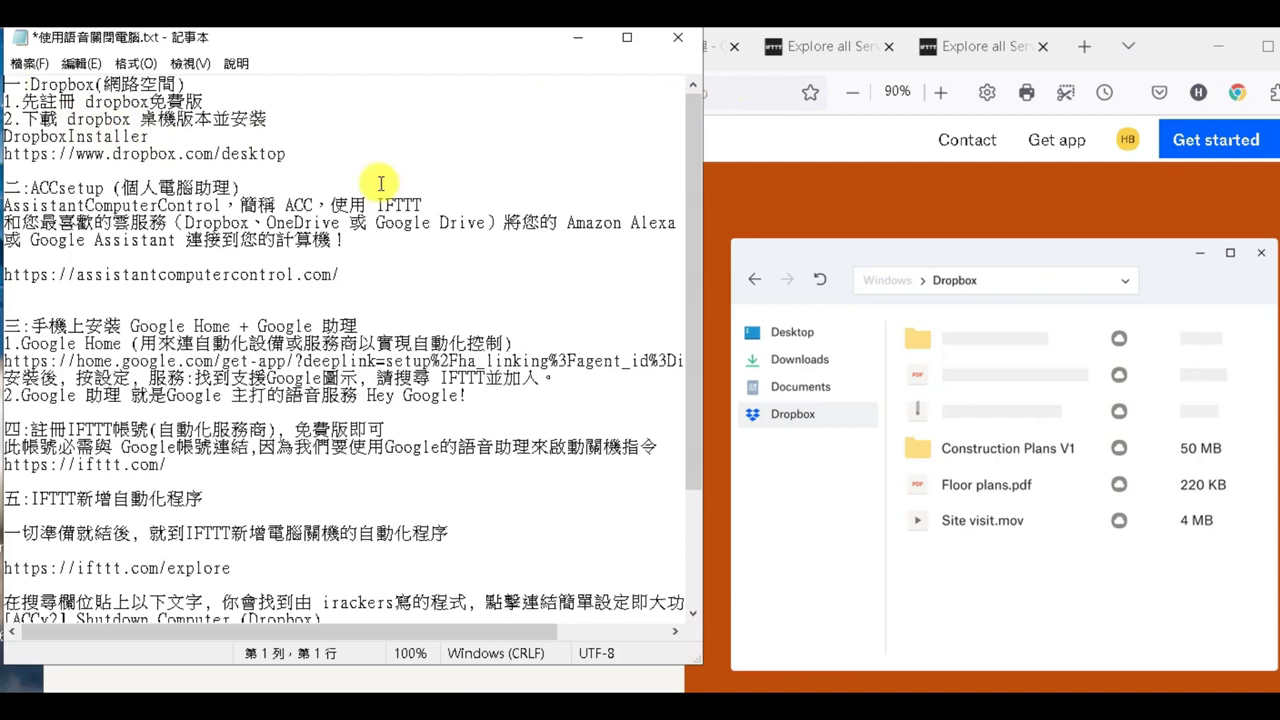
left_click(737, 132)
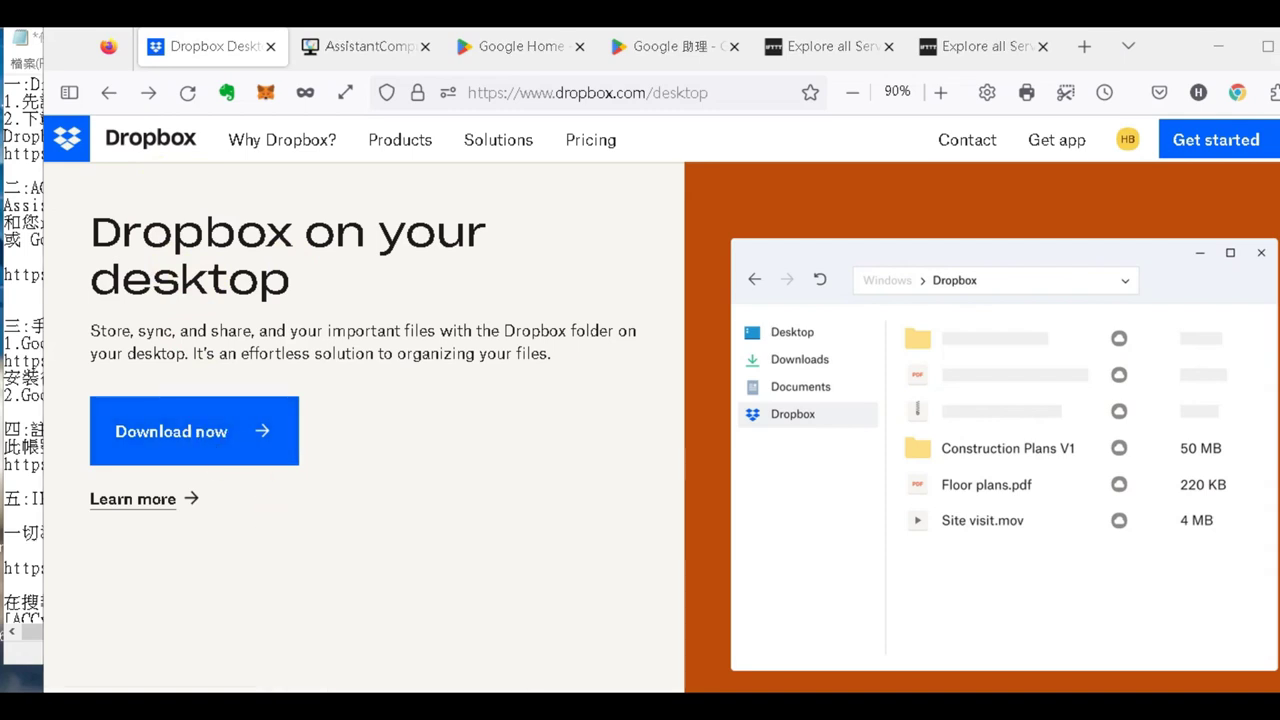
- Switch to File Explorer, check the contents of the AssistantComputerControl folder inside Dropbox, and put the window away
key("alt+Tab")
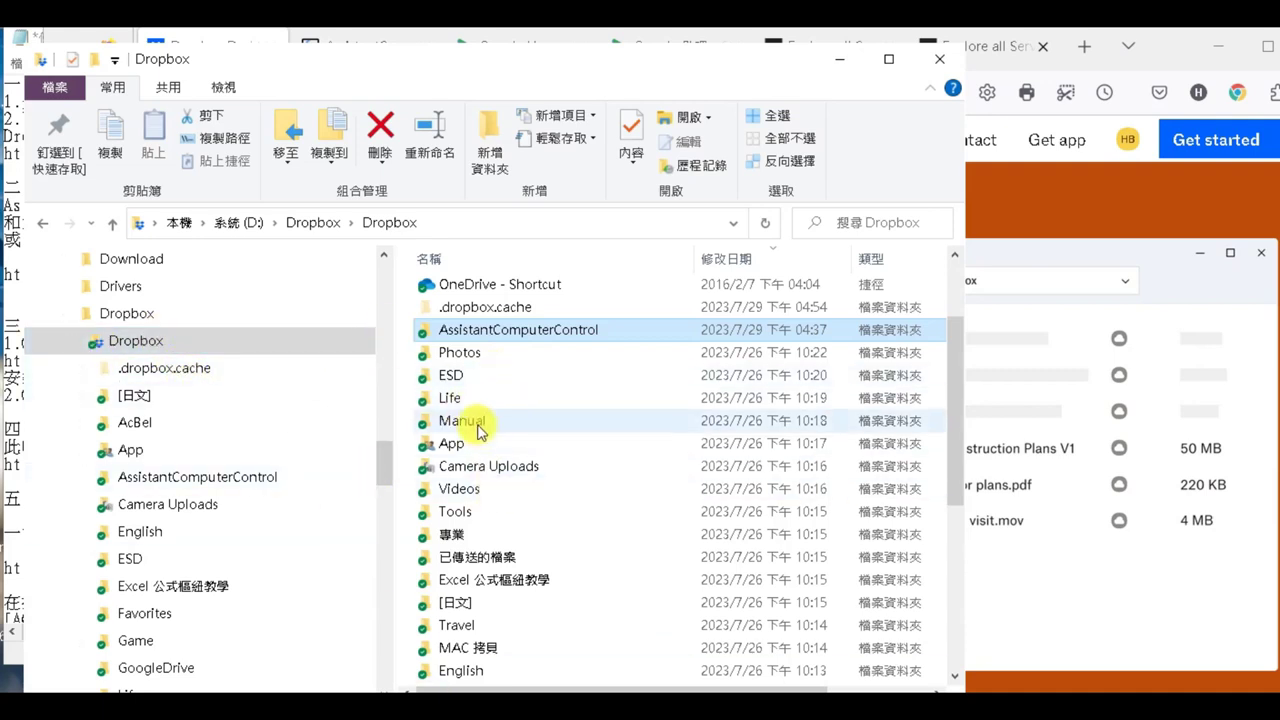
mouse_move(478, 428)
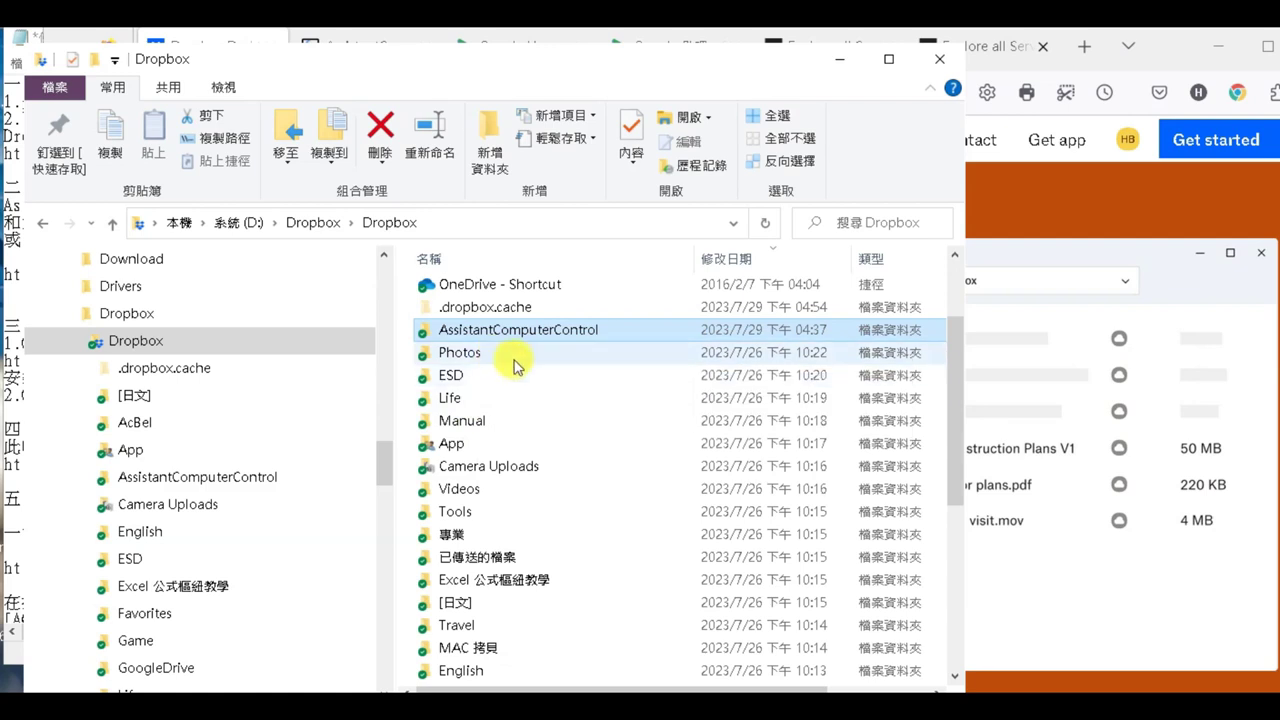
mouse_move(517, 364)
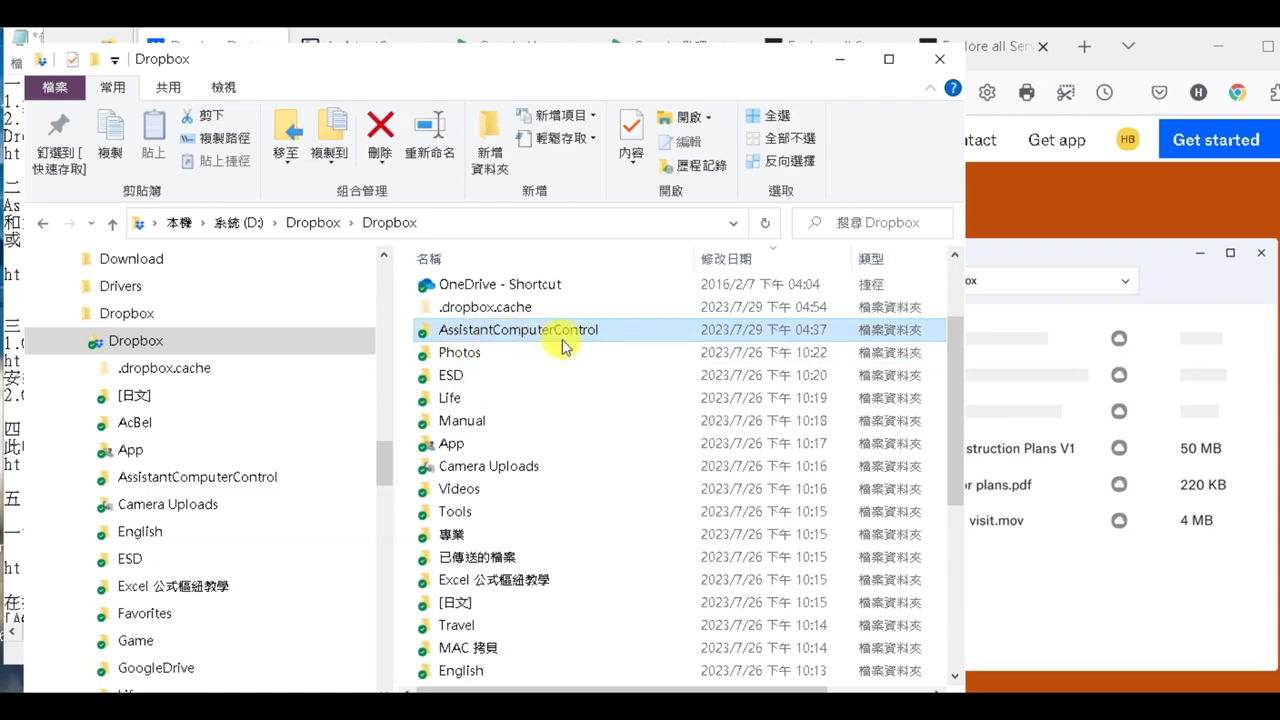
mouse_move(548, 344)
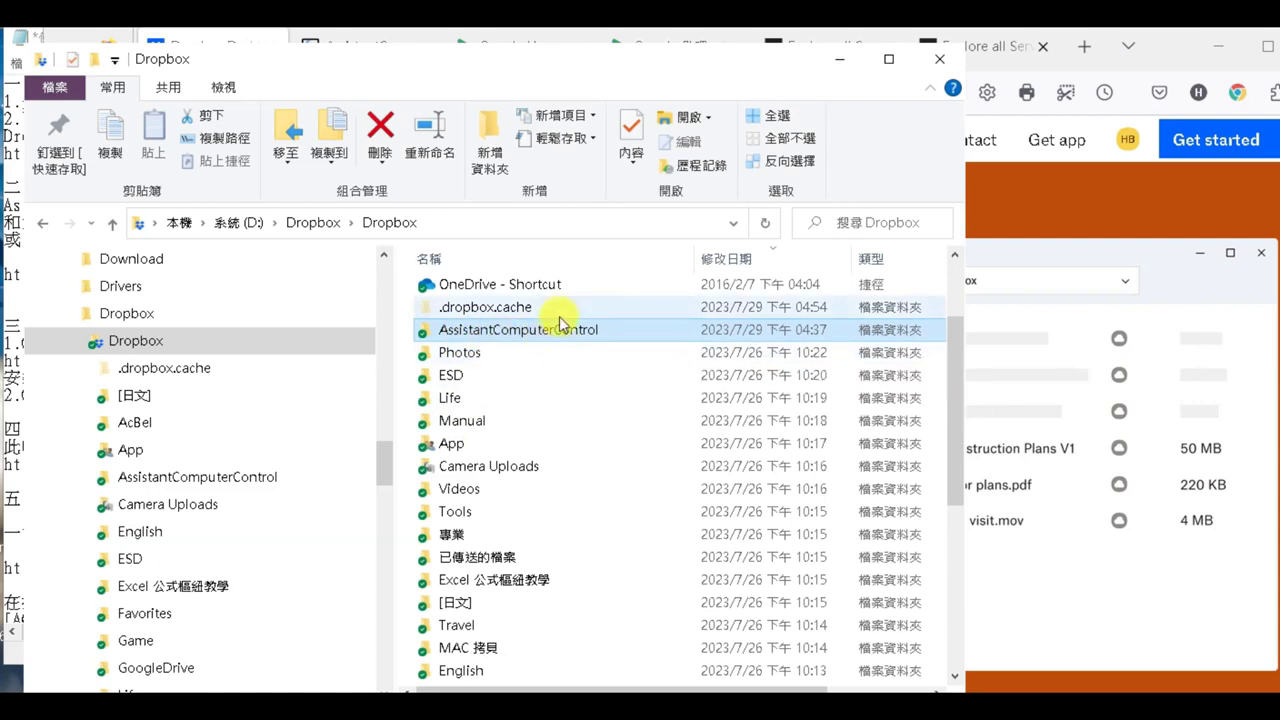
double_click(519, 343)
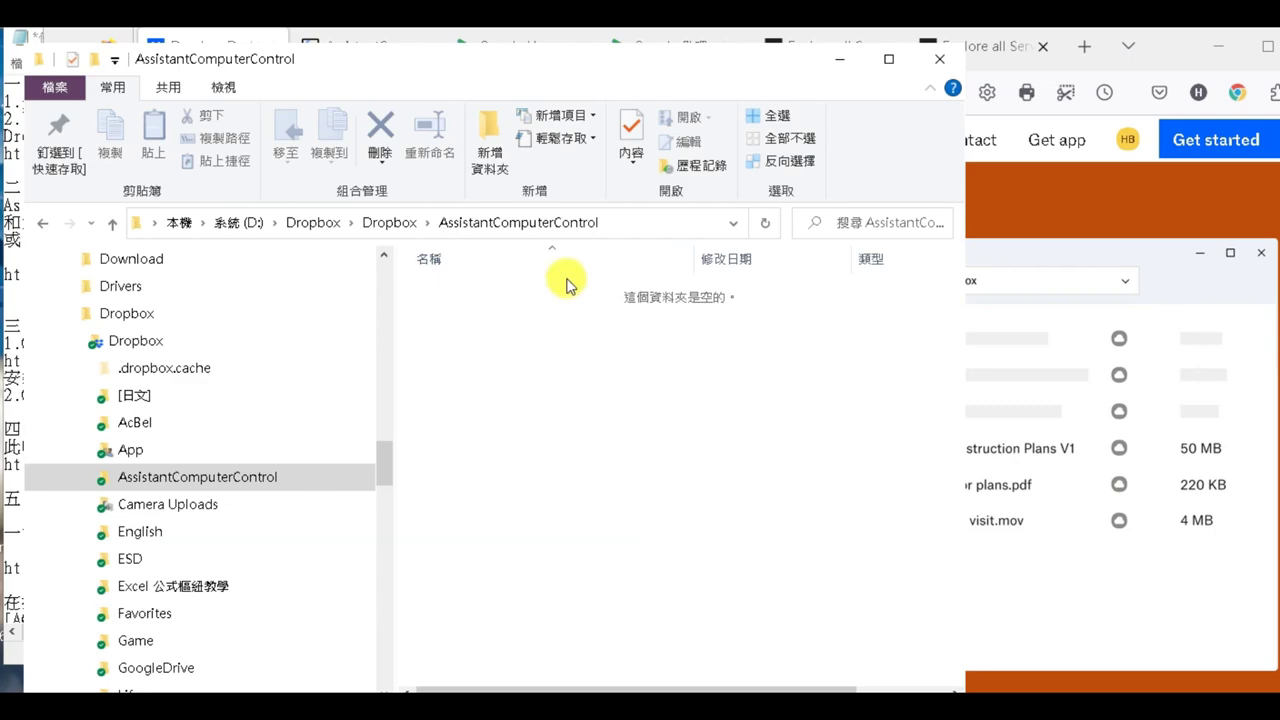
left_click(840, 61)
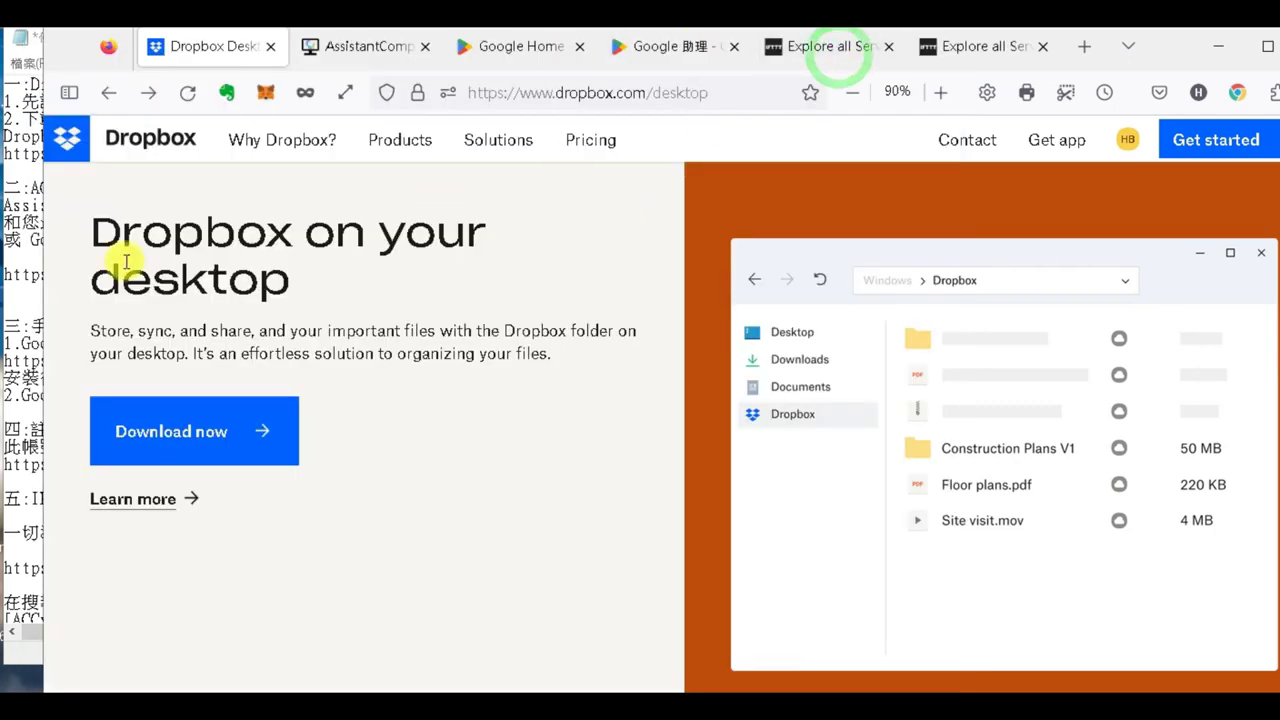
- Check the ACC notes and download AssistantComputerControl 1.4.6 (latest, stable) from its website
left_click(15, 137)
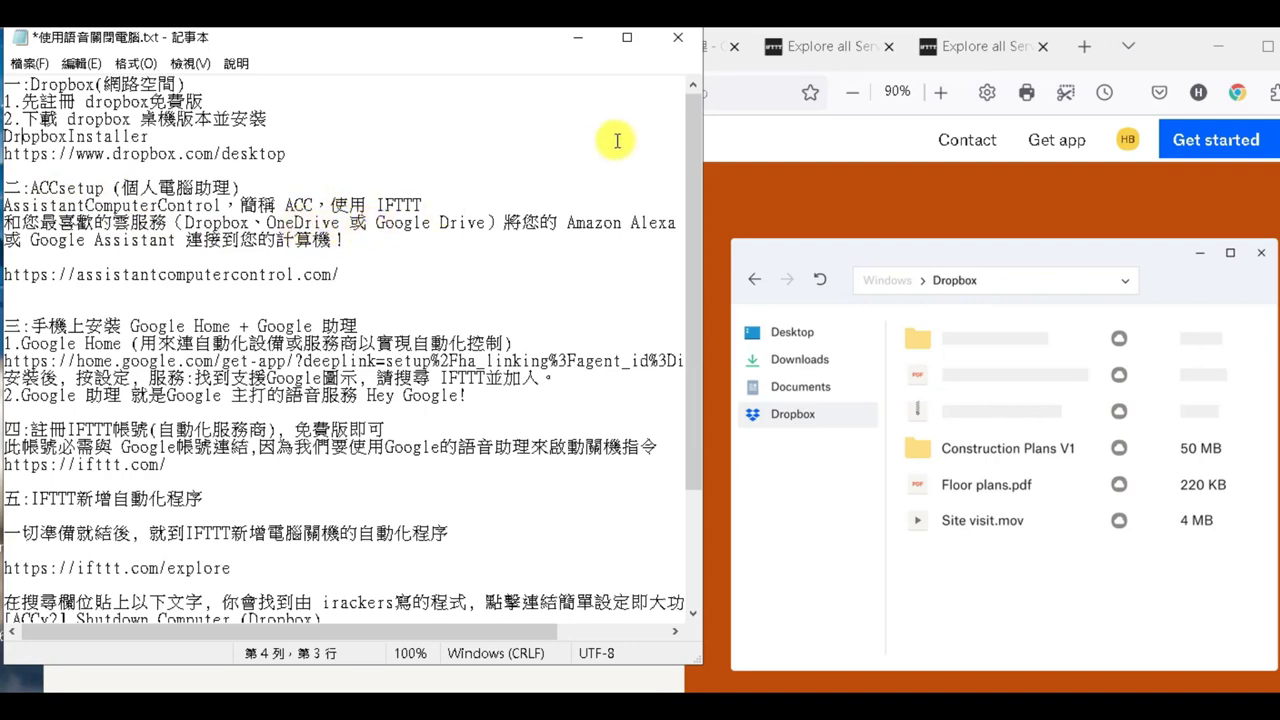
left_click(800, 147)
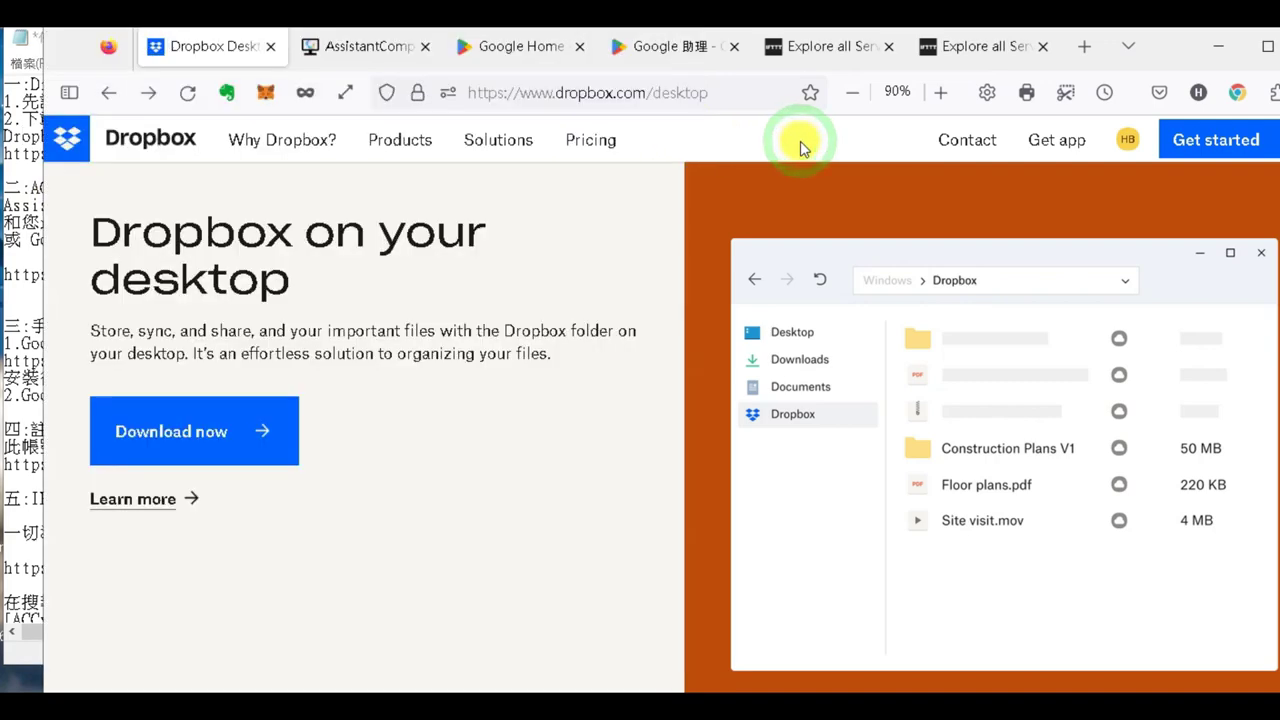
left_click(355, 55)
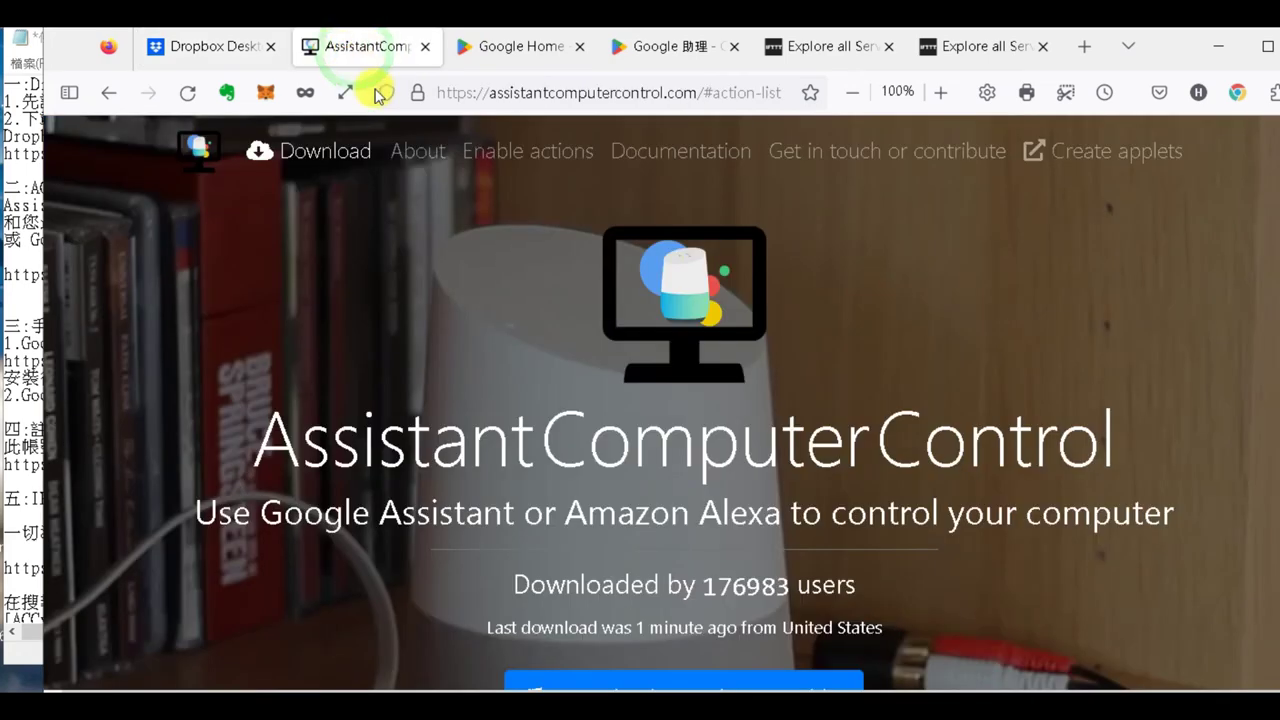
scroll(652, 520, "down", 2)
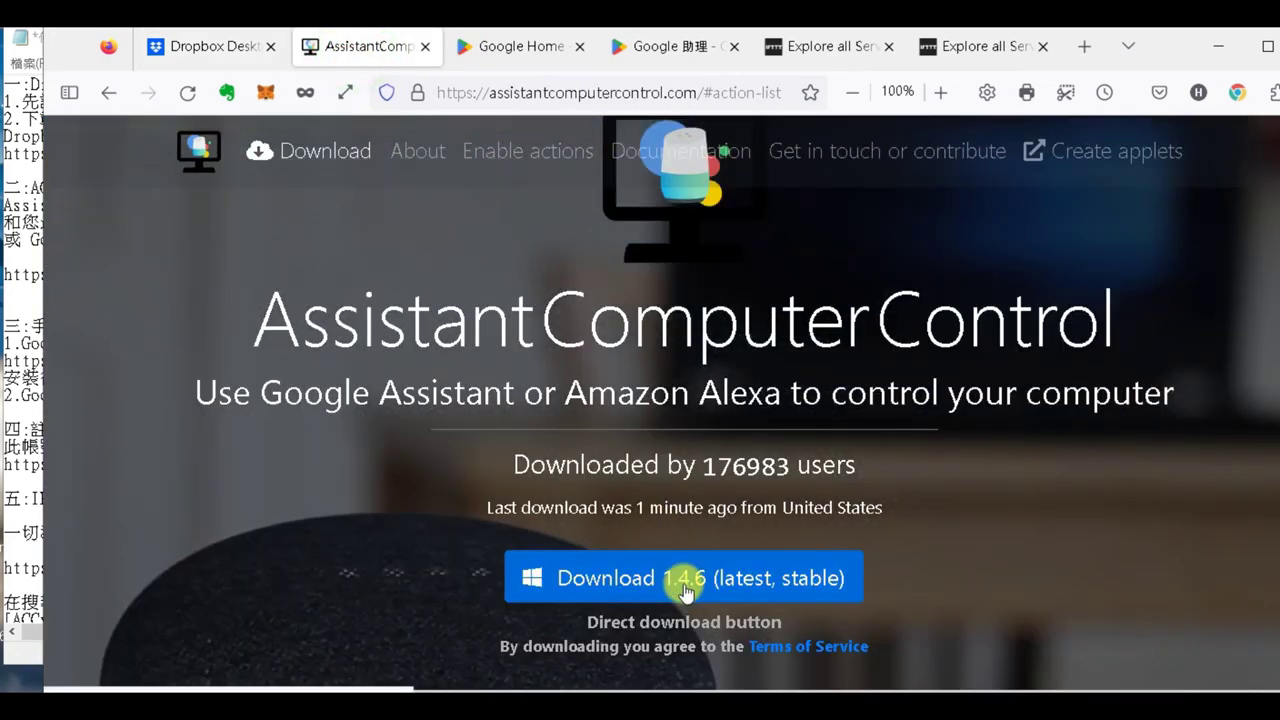
left_click(686, 590)
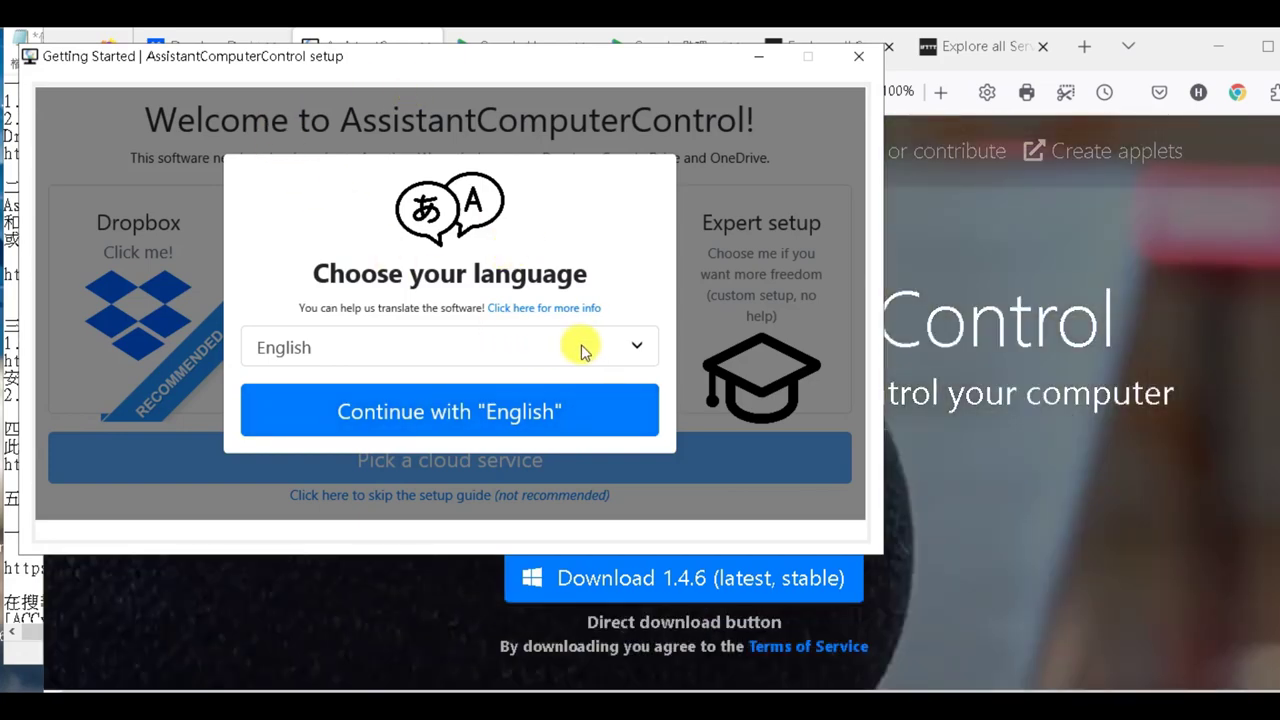
- Choose English as the AssistantComputerControl setup language and proceed with Dropbox as the cloud service
left_click(591, 346)
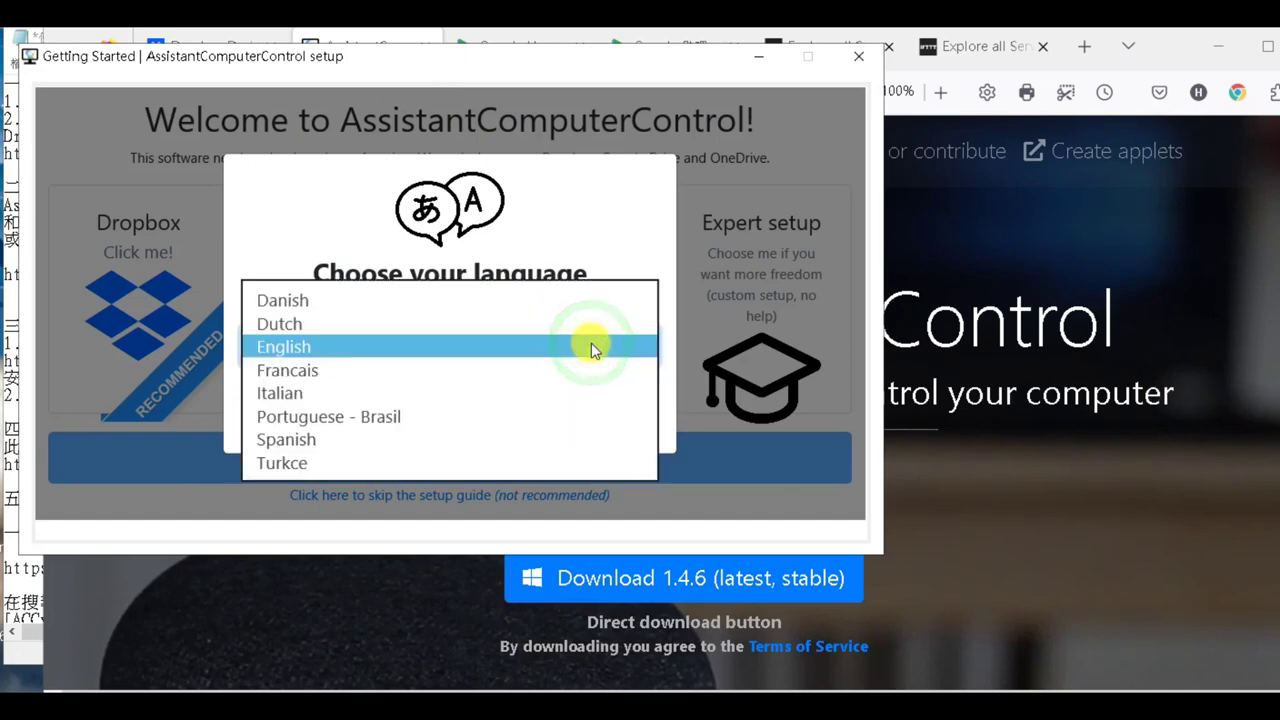
left_click(457, 346)
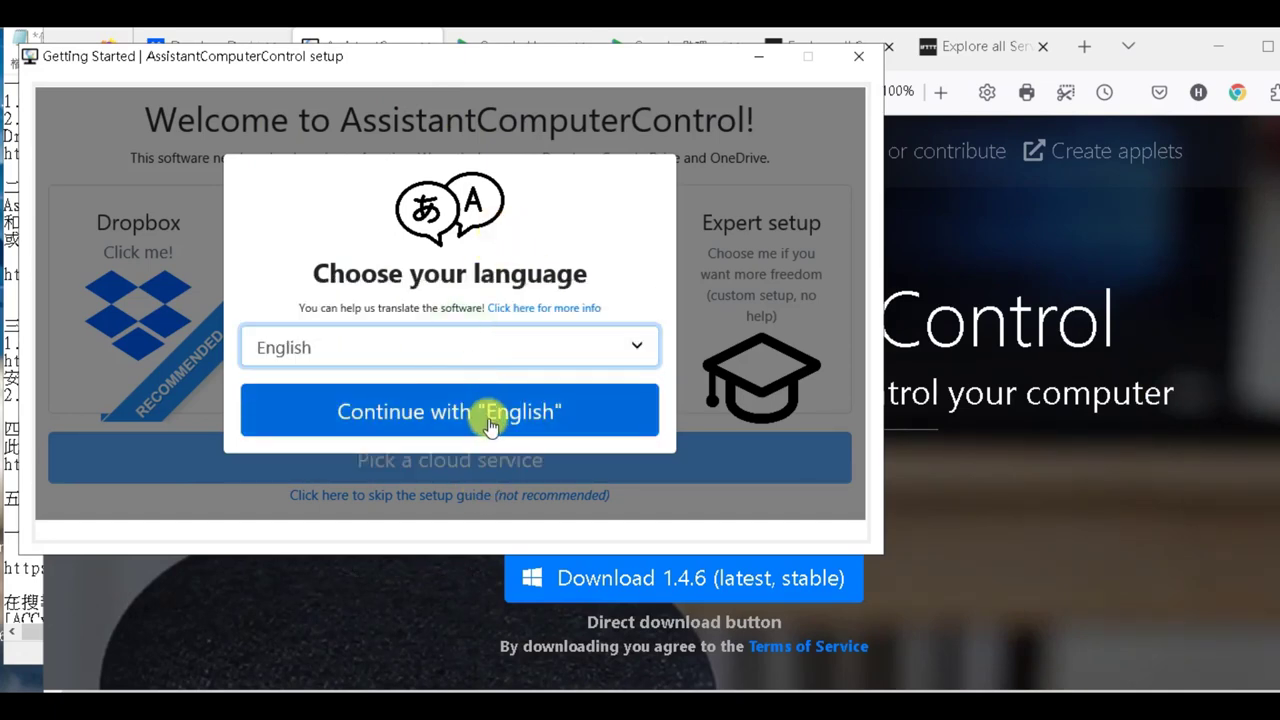
left_click(490, 423)
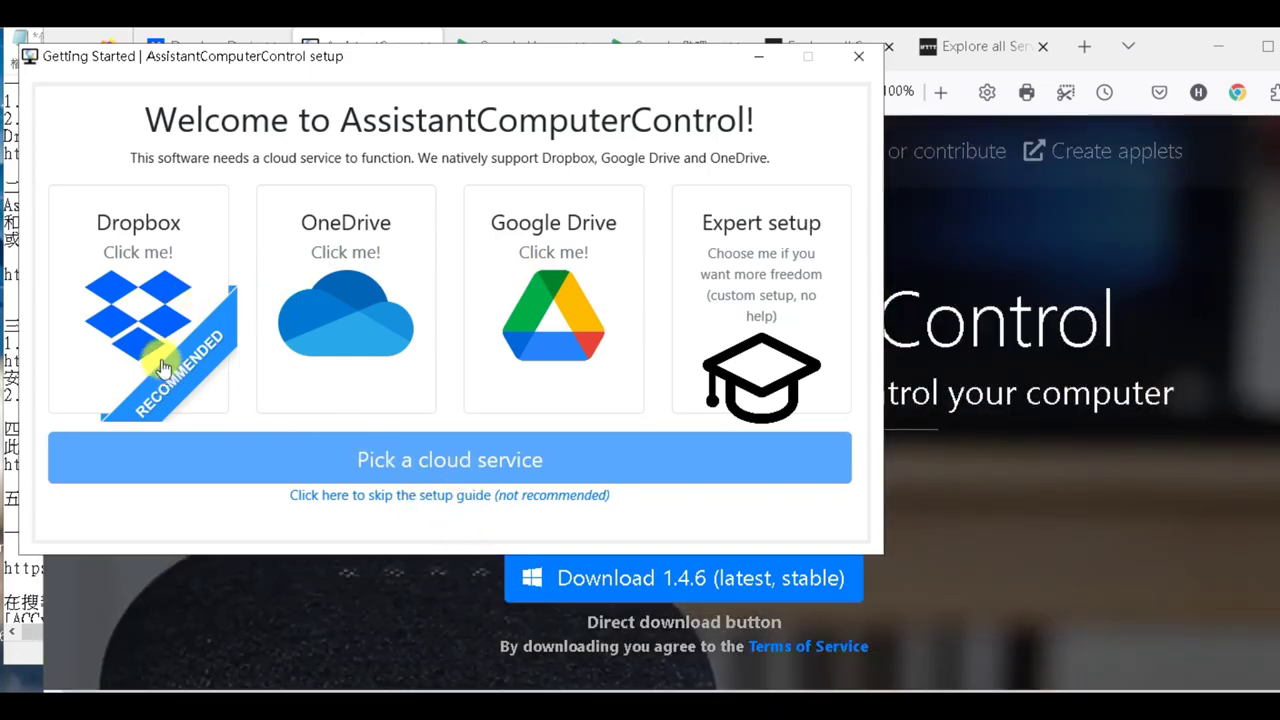
left_click(163, 360)
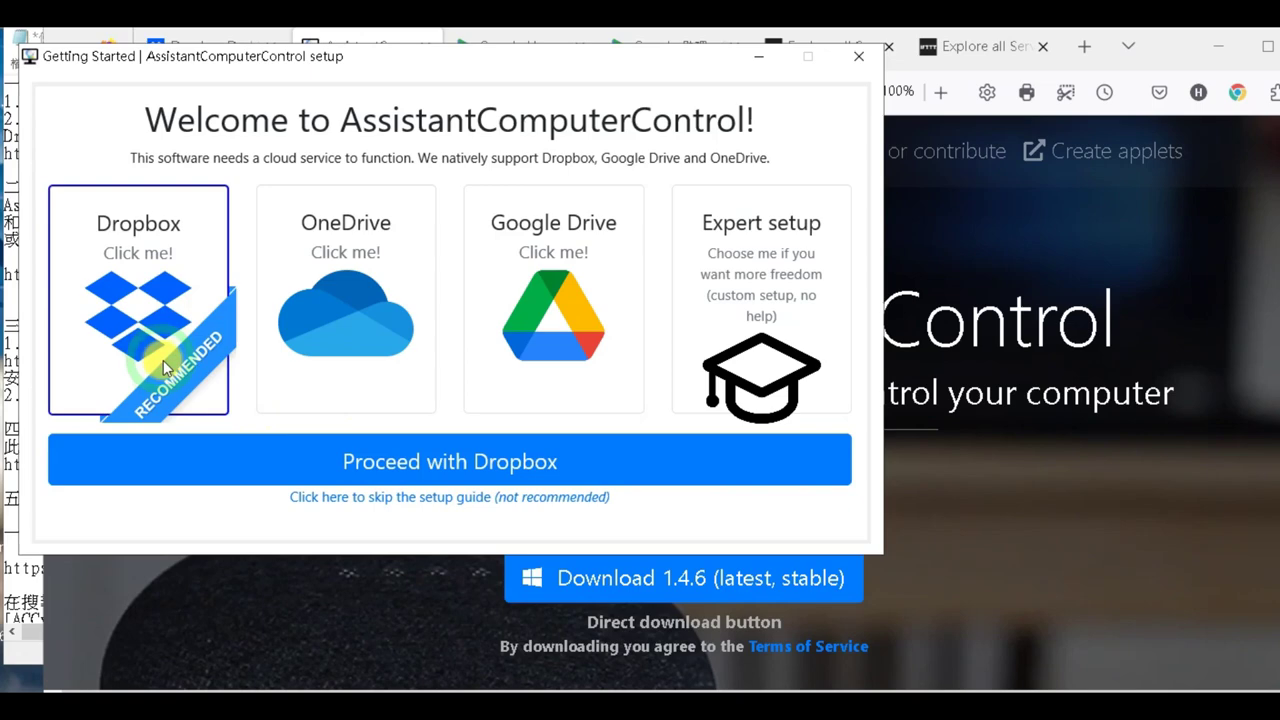
left_click(410, 452)
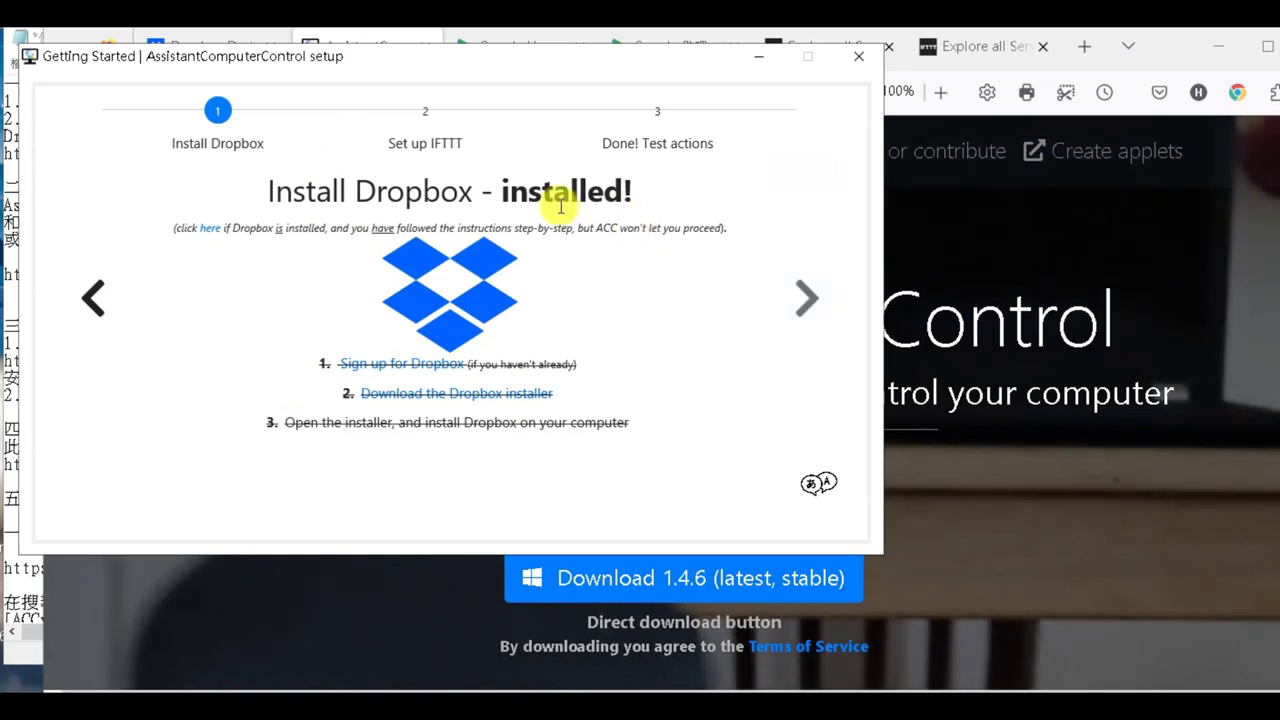
- Go through the setup guide from Install Dropbox and Set up IFTTT to the shutdown action test, and close it
left_click(798, 300)
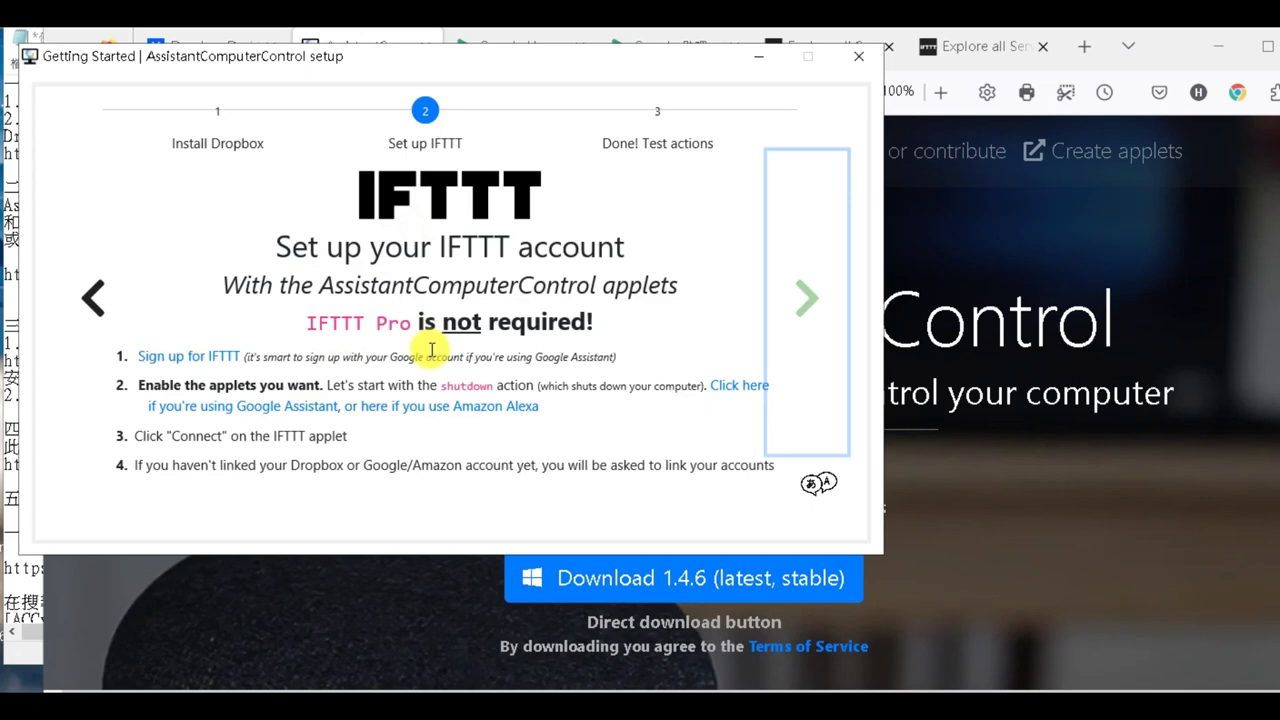
left_click(776, 316)
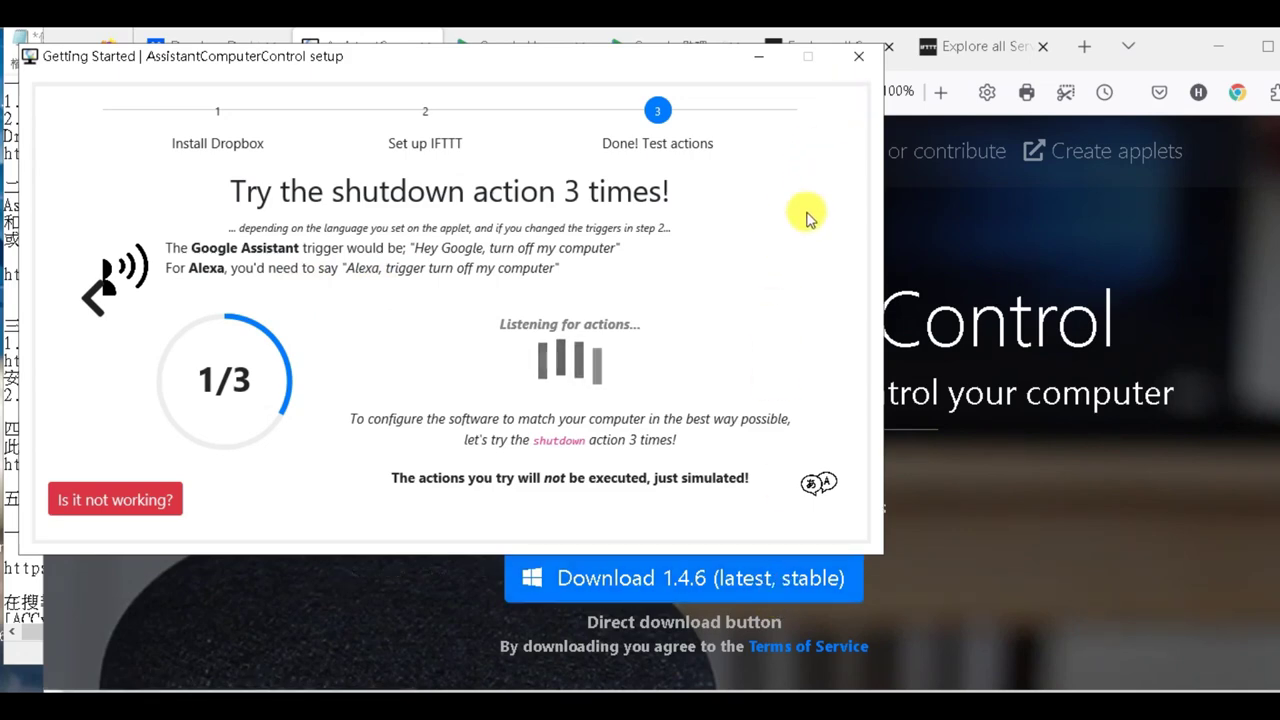
left_click(857, 56)
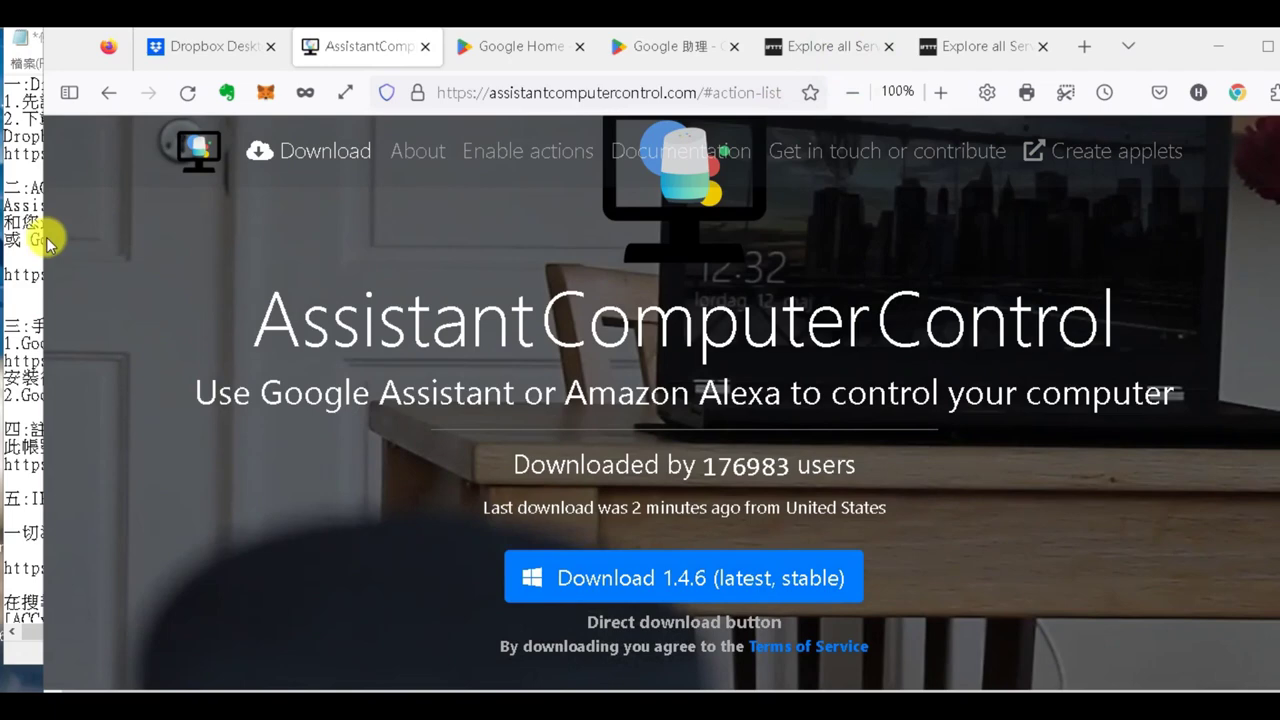
- Review the phone app notes and view the Google Play pages for Google Home and Google 助理
left_click(22, 220)
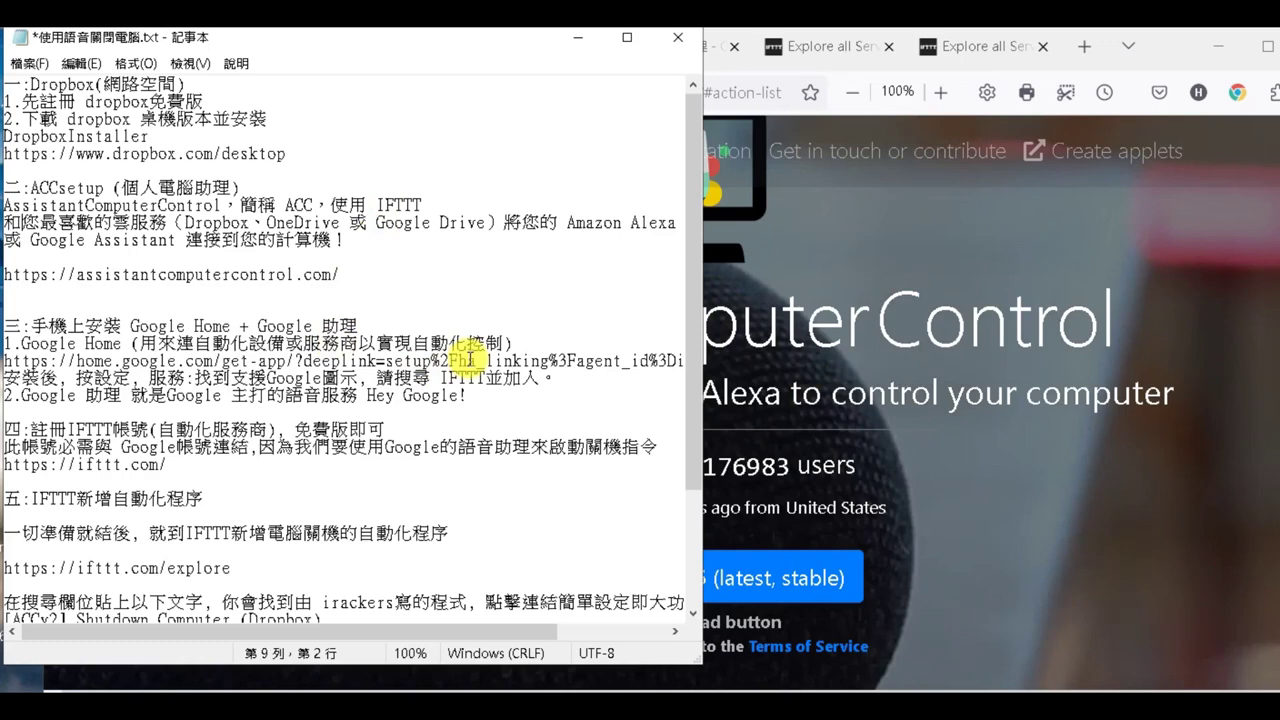
left_click(1167, 51)
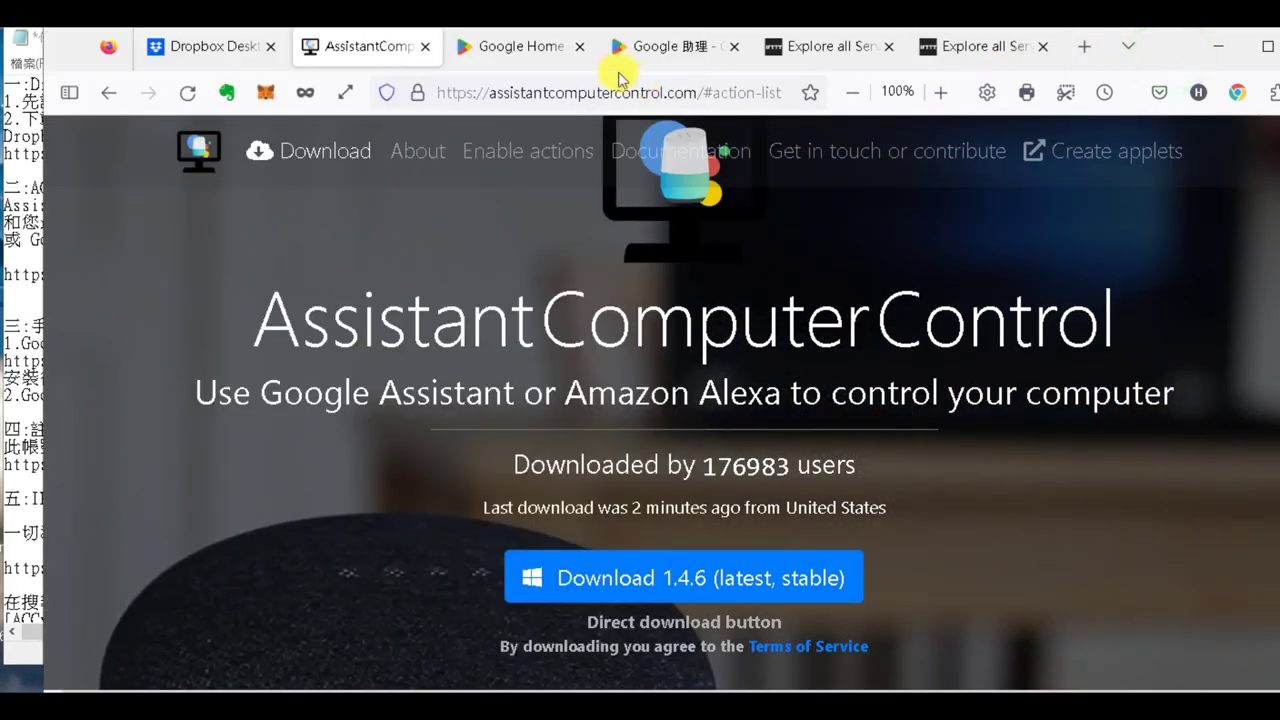
left_click(560, 44)
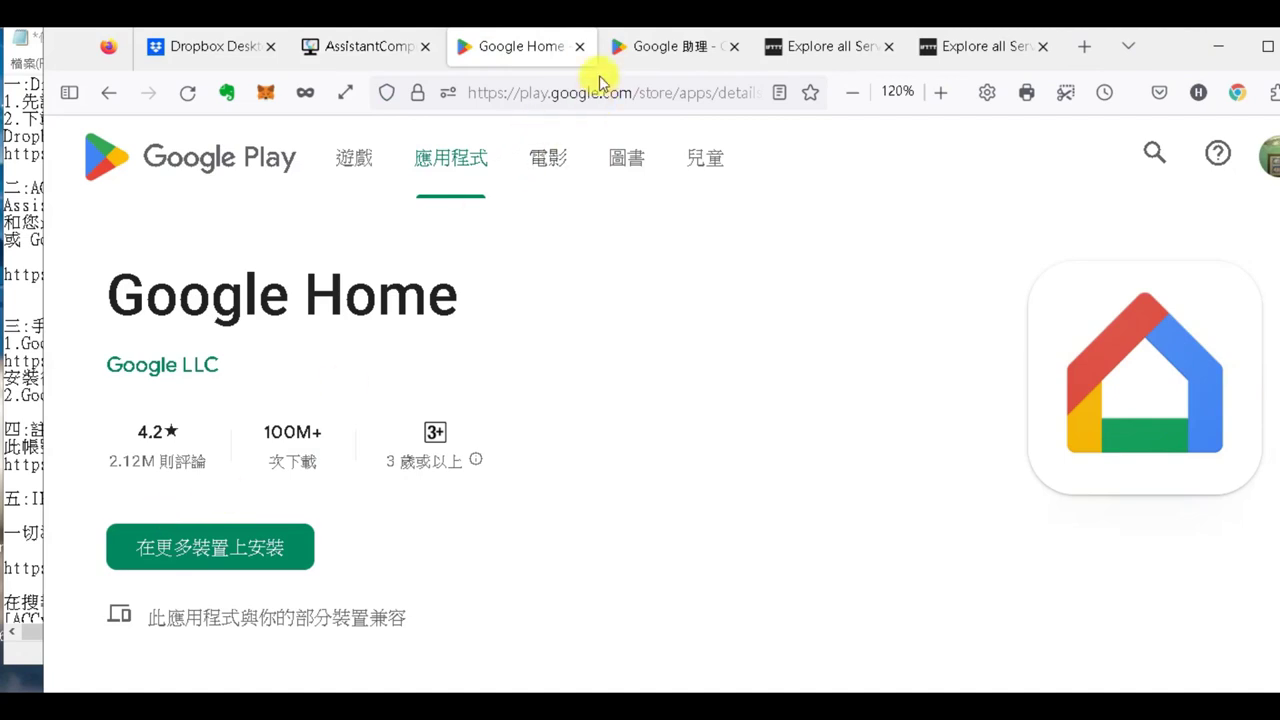
left_click(628, 46)
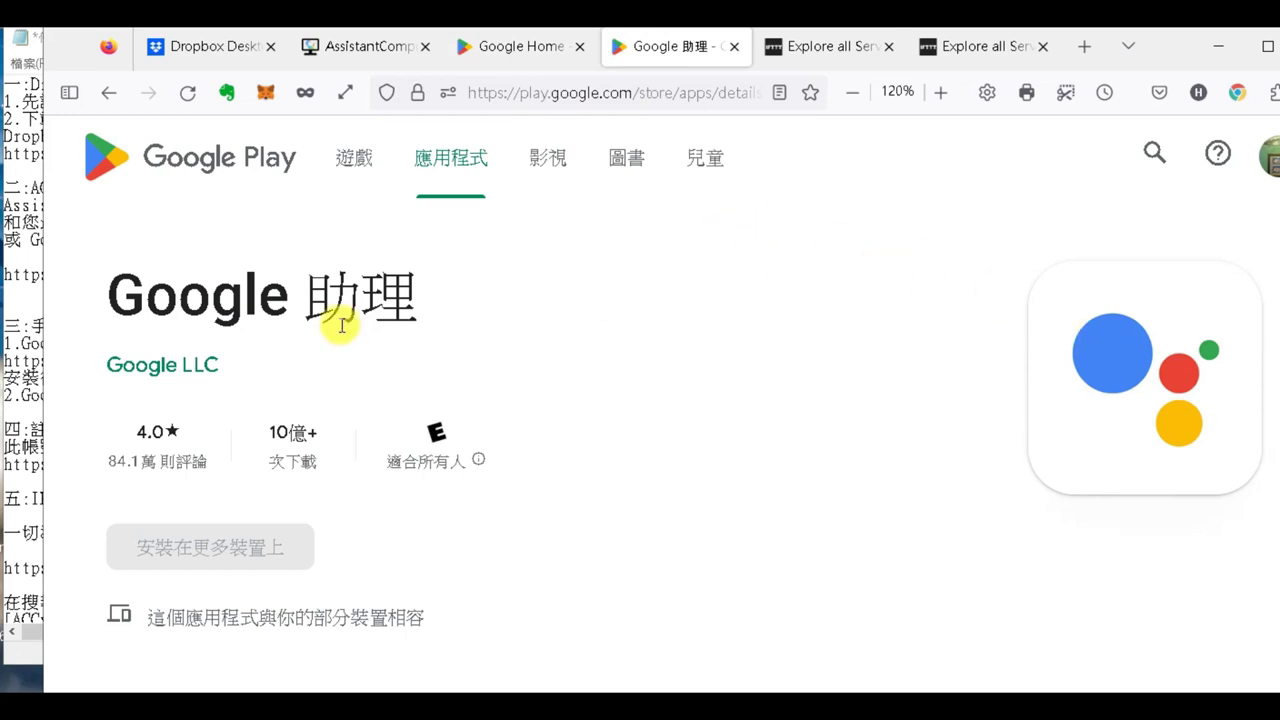
- Review the IFTTT registration notes and open the account menu on the IFTTT Explore page
left_click(28, 188)
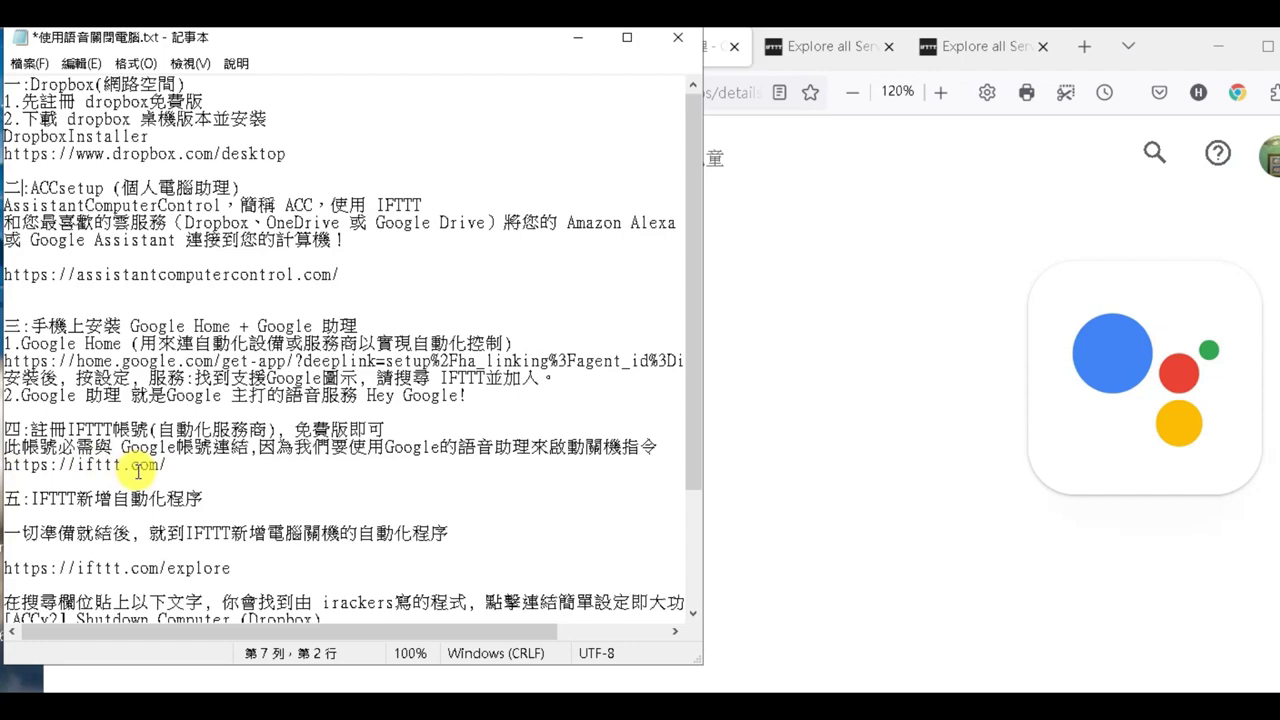
left_click(820, 49)
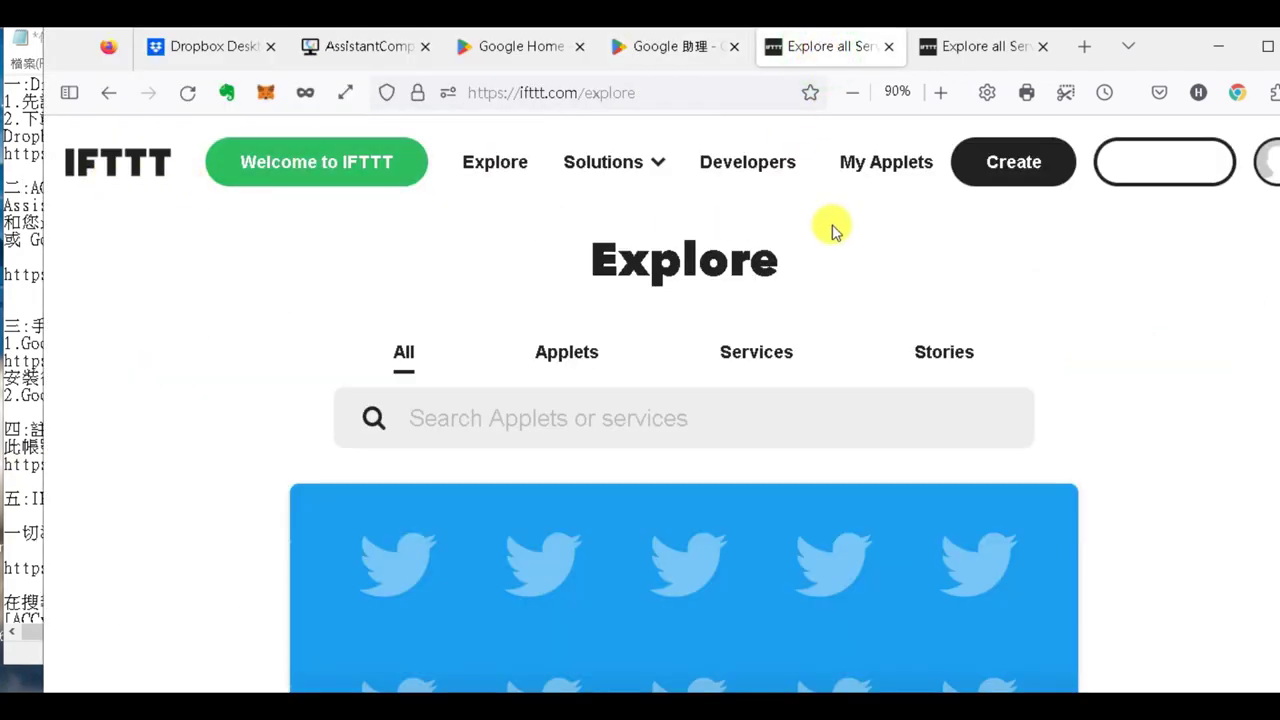
left_click(1265, 170)
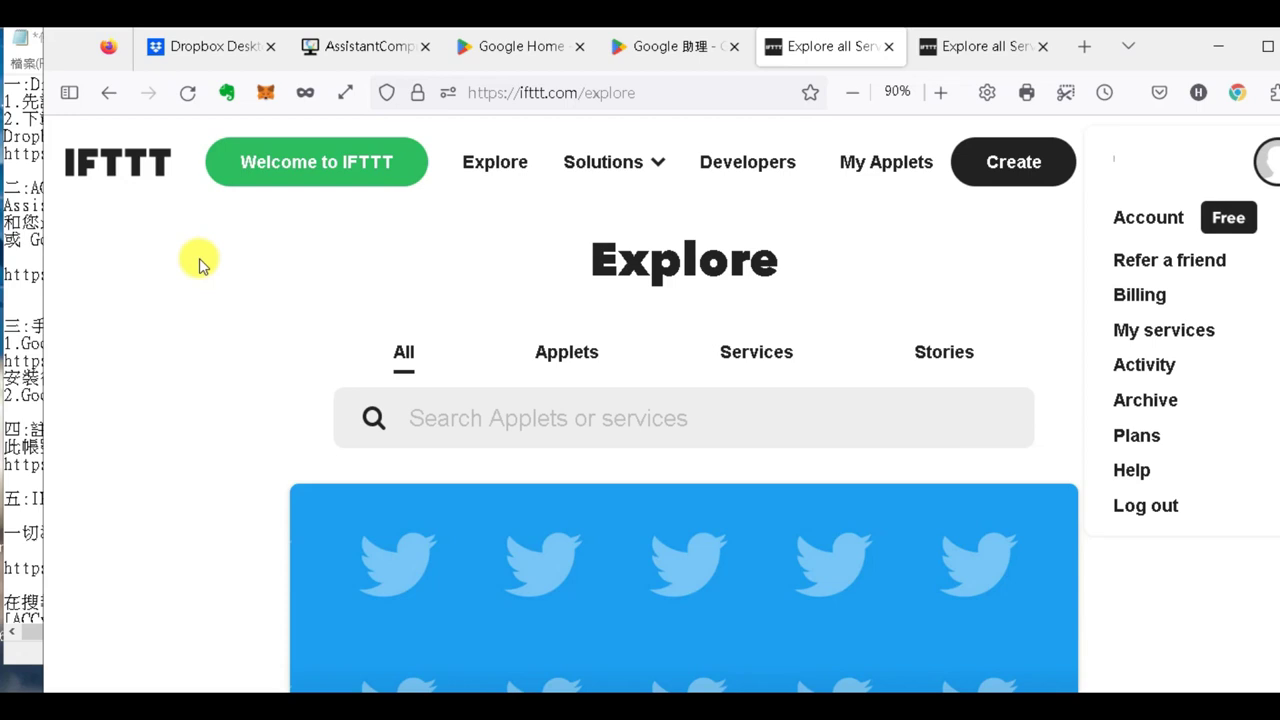
- View the remaining notes, open the Home app on the mirrored phone, and return from its linked services to the main screen
left_click(21, 255)
scroll(175, 490, "down", 2)
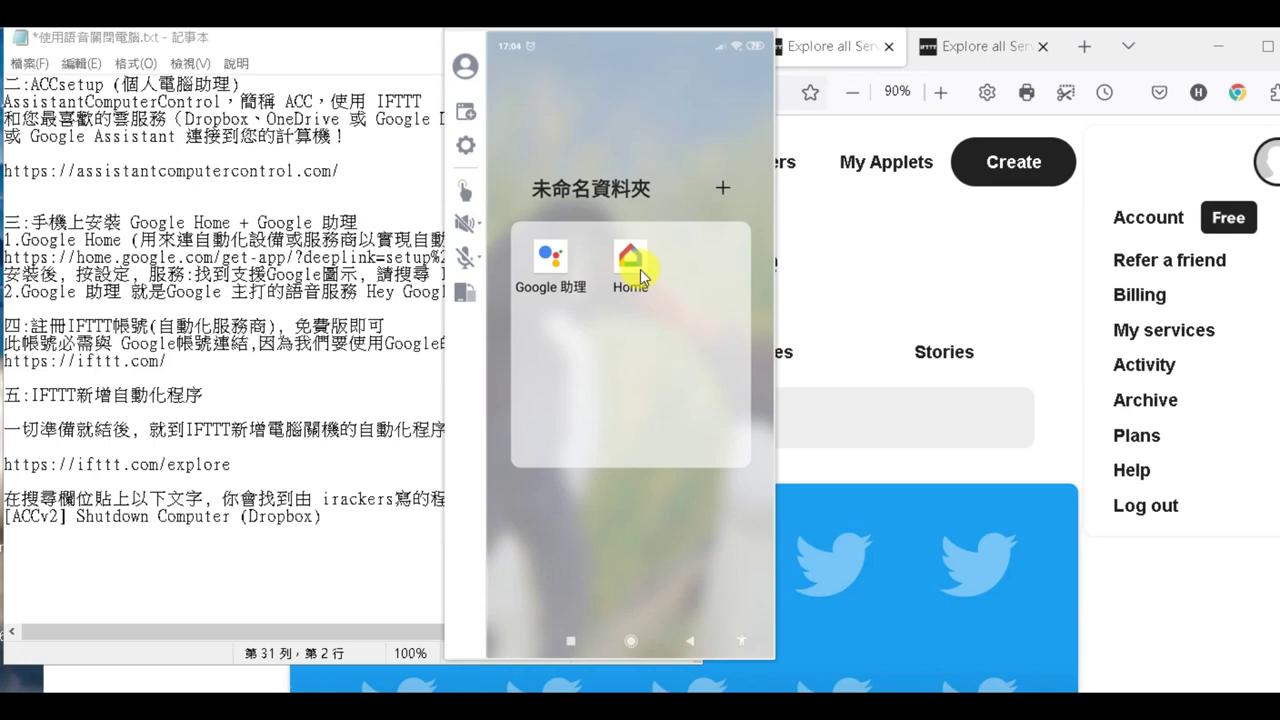
left_click(630, 262)
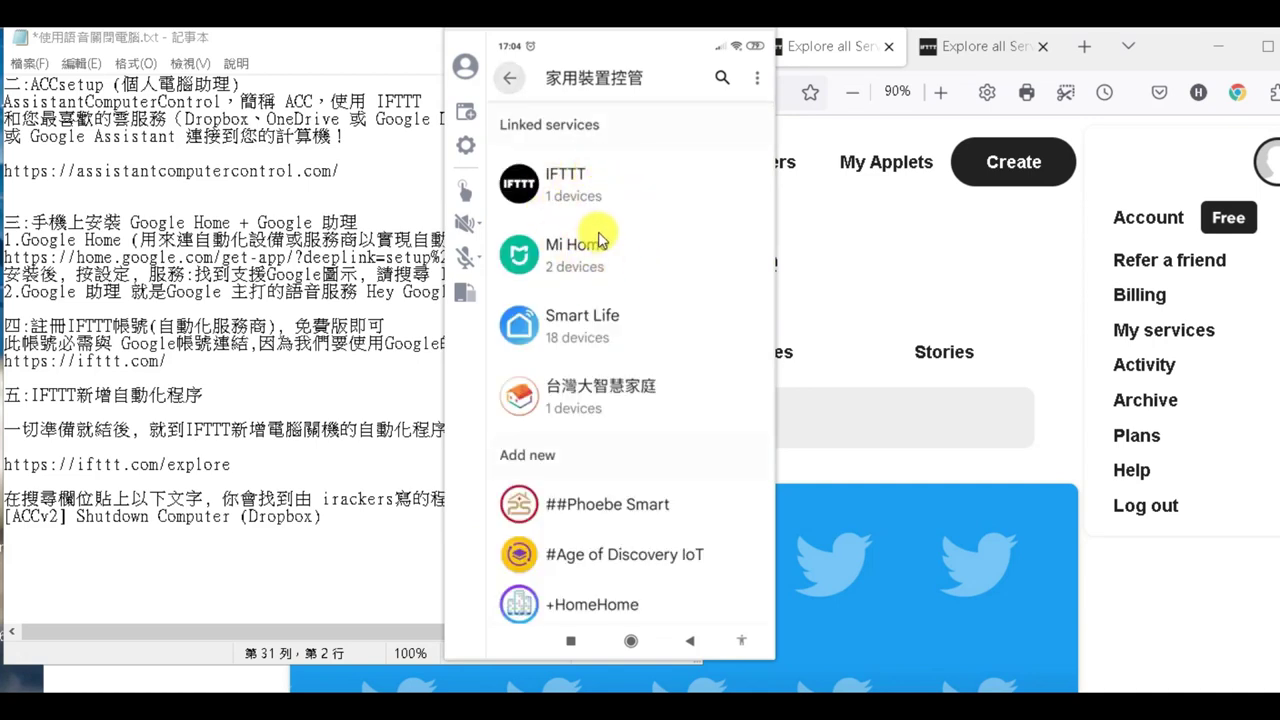
right_click(570, 210)
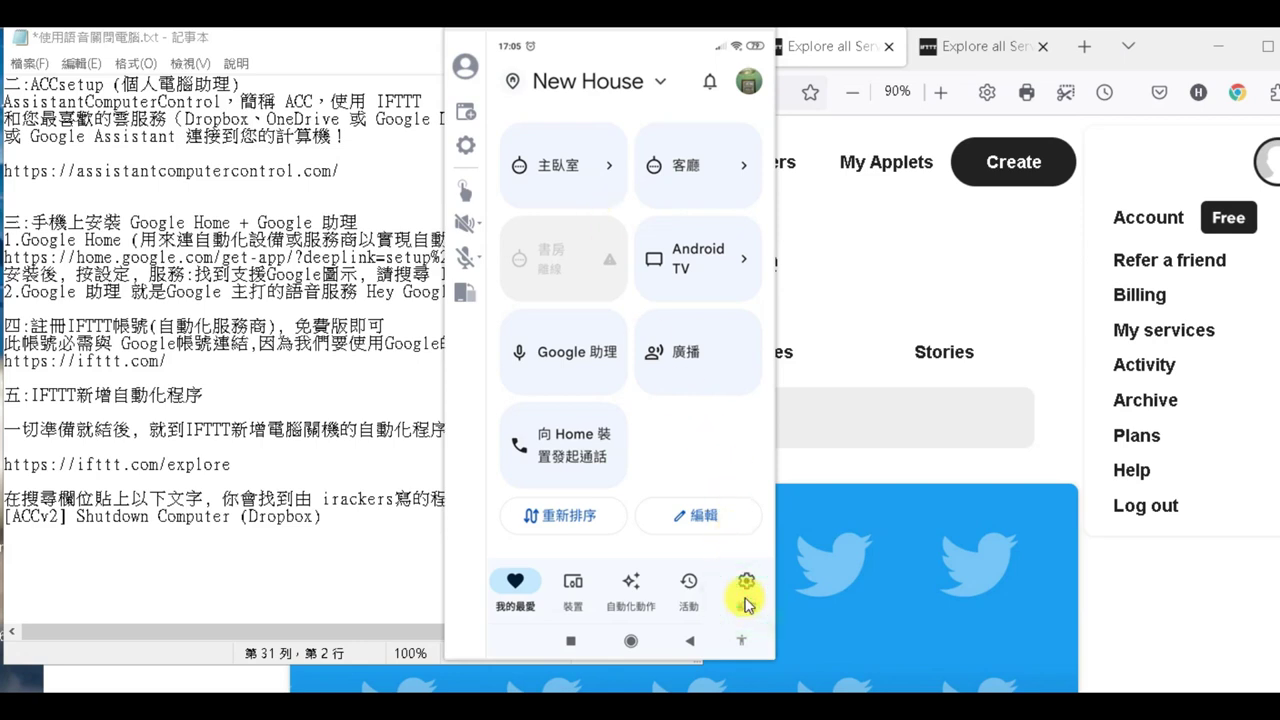
- Open the services that work with Google from the Home app's settings and browse the services available to add
left_click(745, 590)
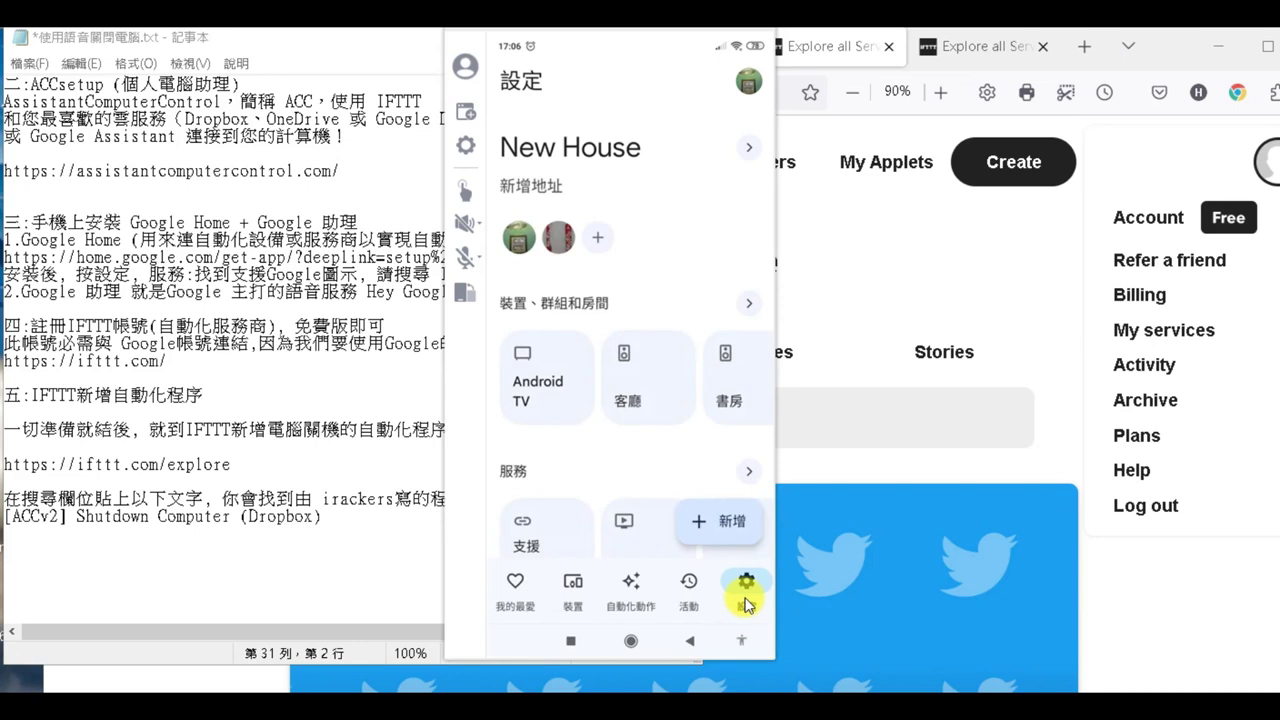
scroll(745, 603, "down", 5)
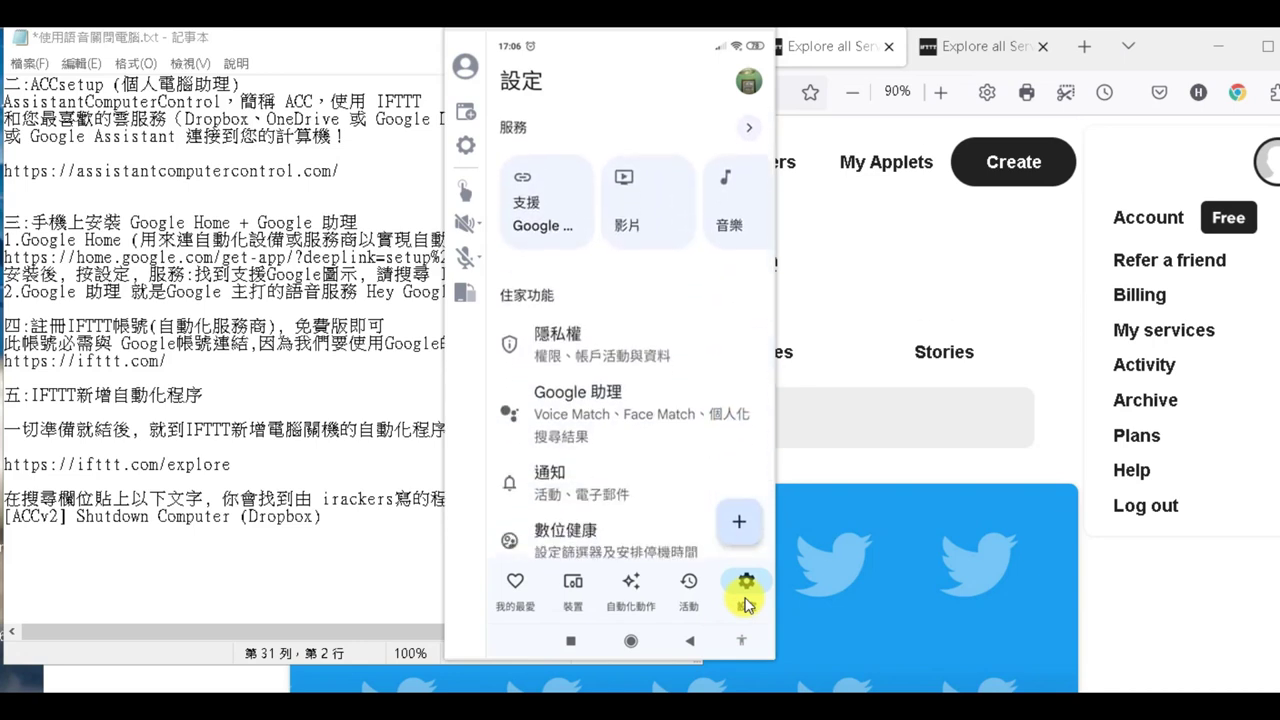
left_click(551, 226)
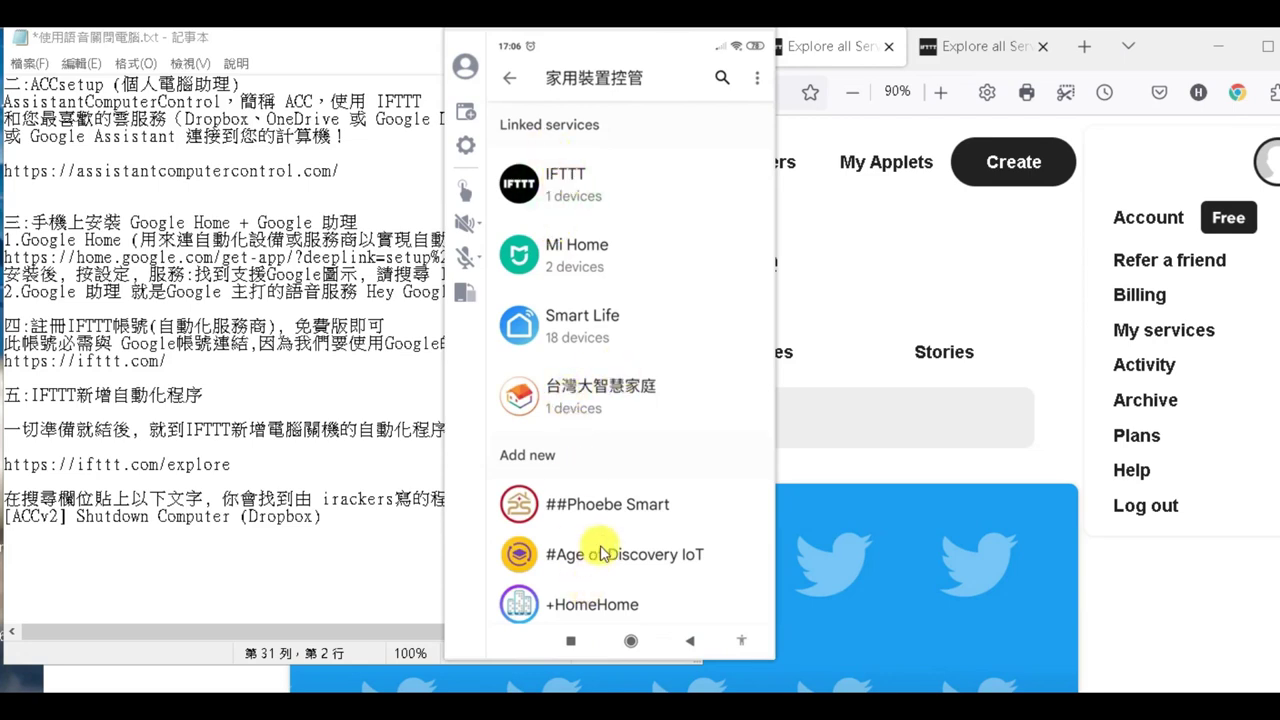
scroll(600, 548, "down", 3)
scroll(600, 552, "down", 15)
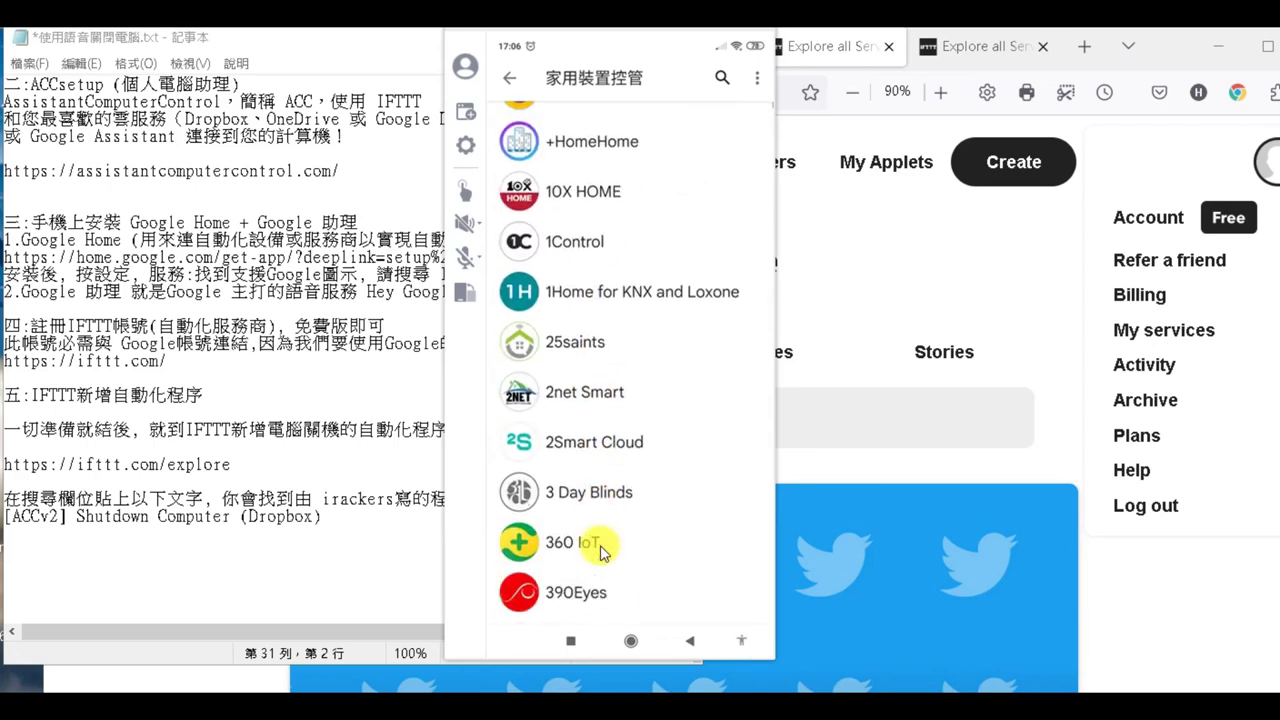
- Search the services that work with Google for "ifttt" and unlink the existing IFTTT account
scroll(603, 553, "down", 10)
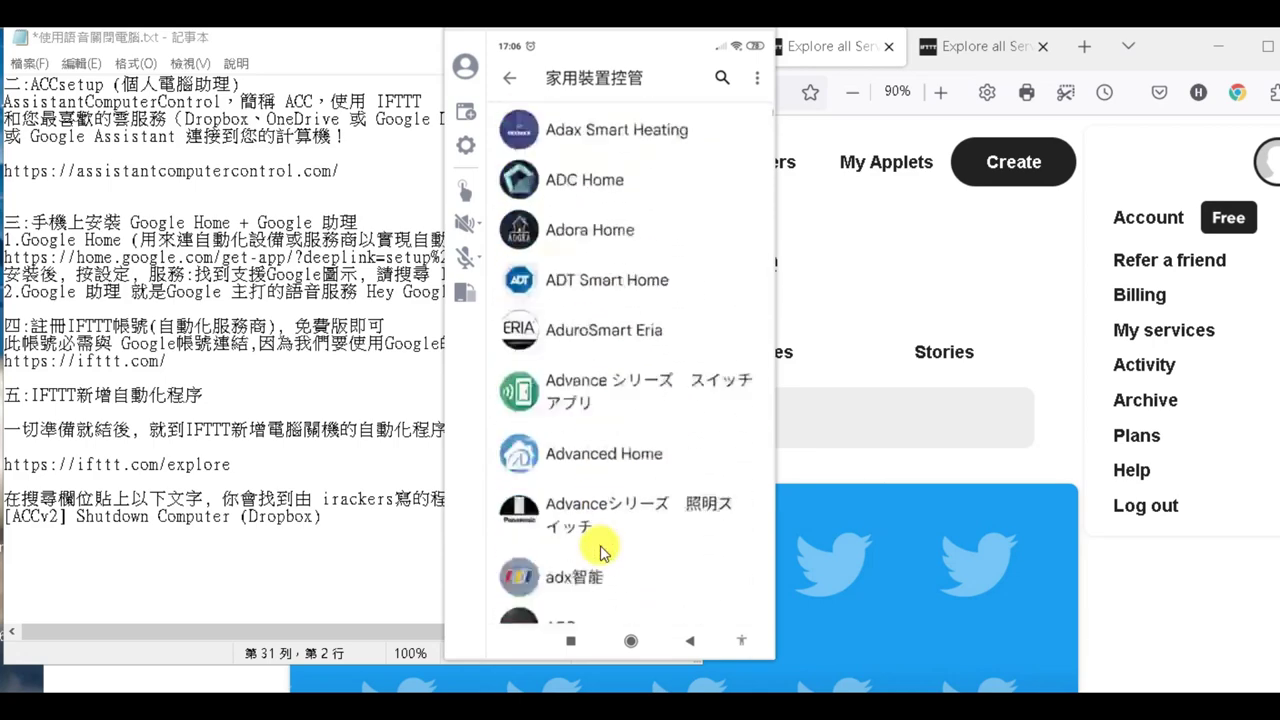
scroll(603, 553, "up", 18)
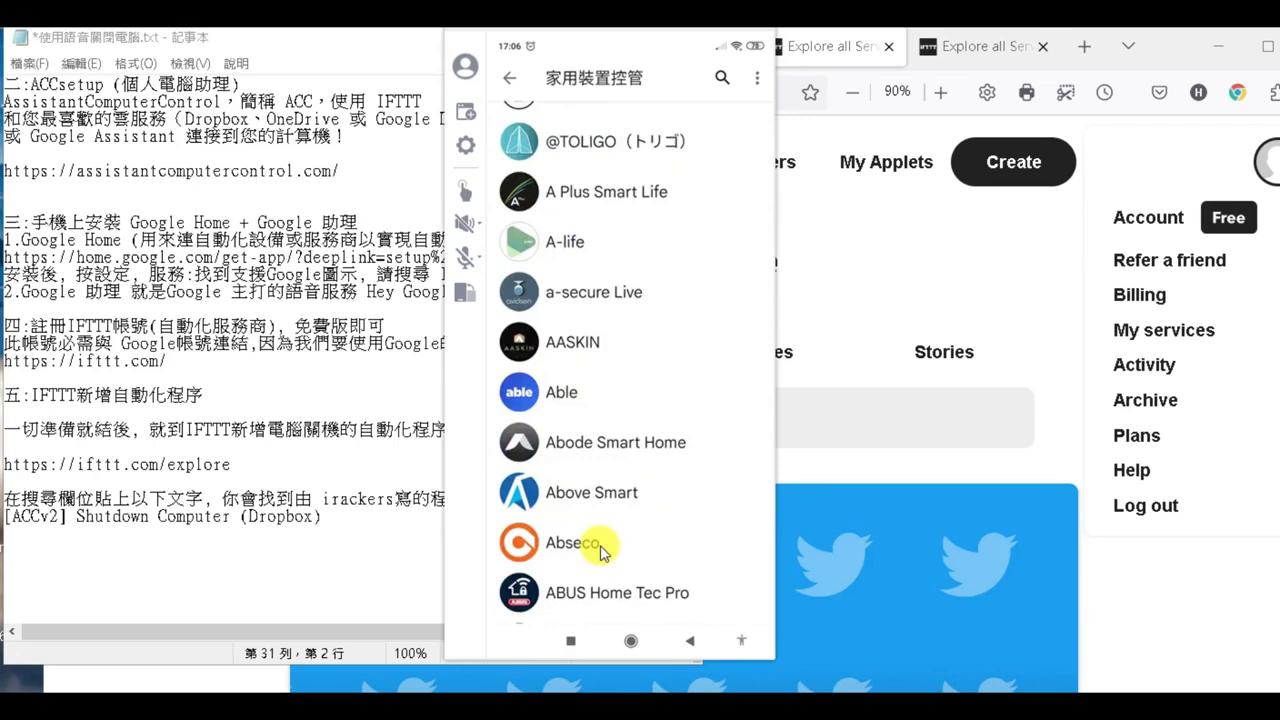
left_click(580, 83)
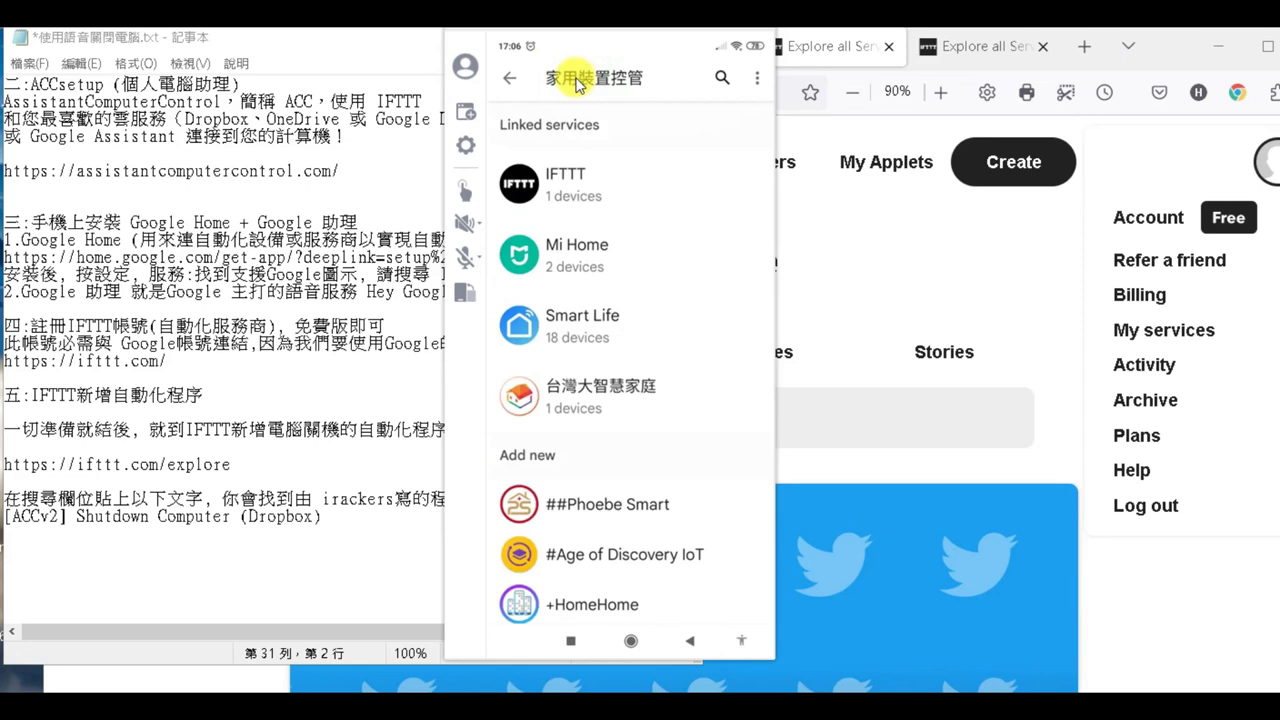
left_click(577, 85)
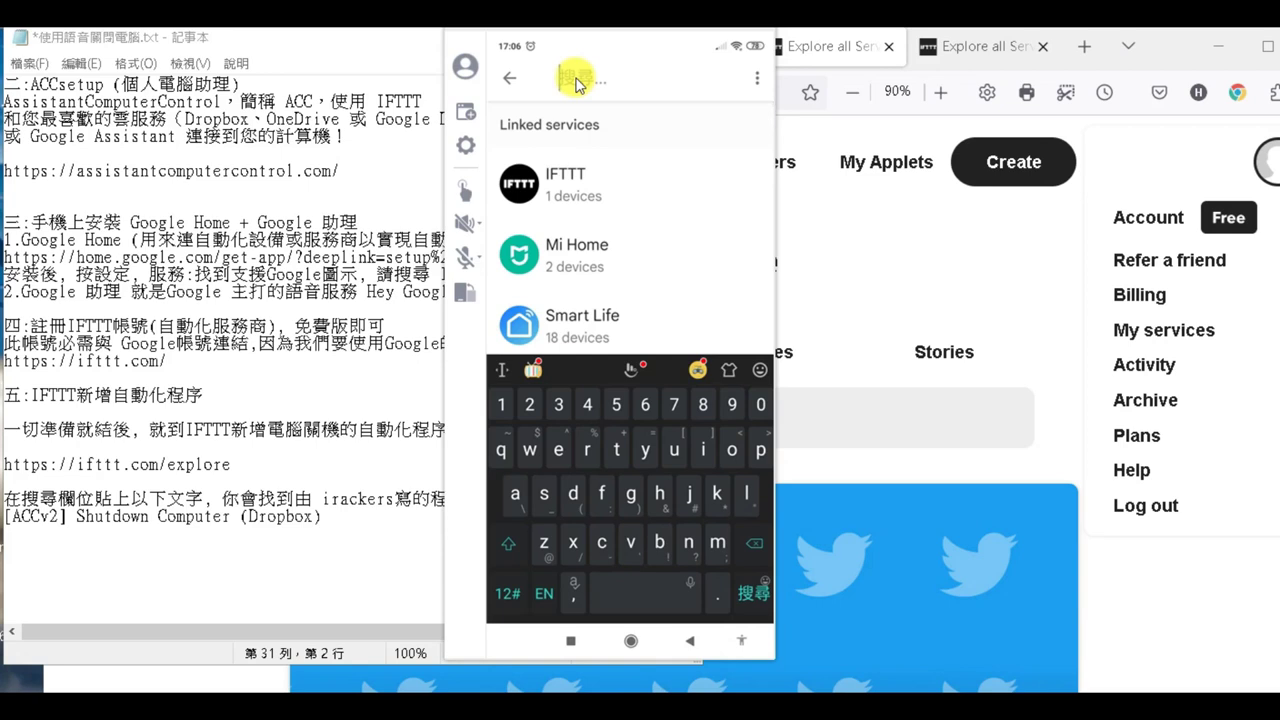
type("ifttt")
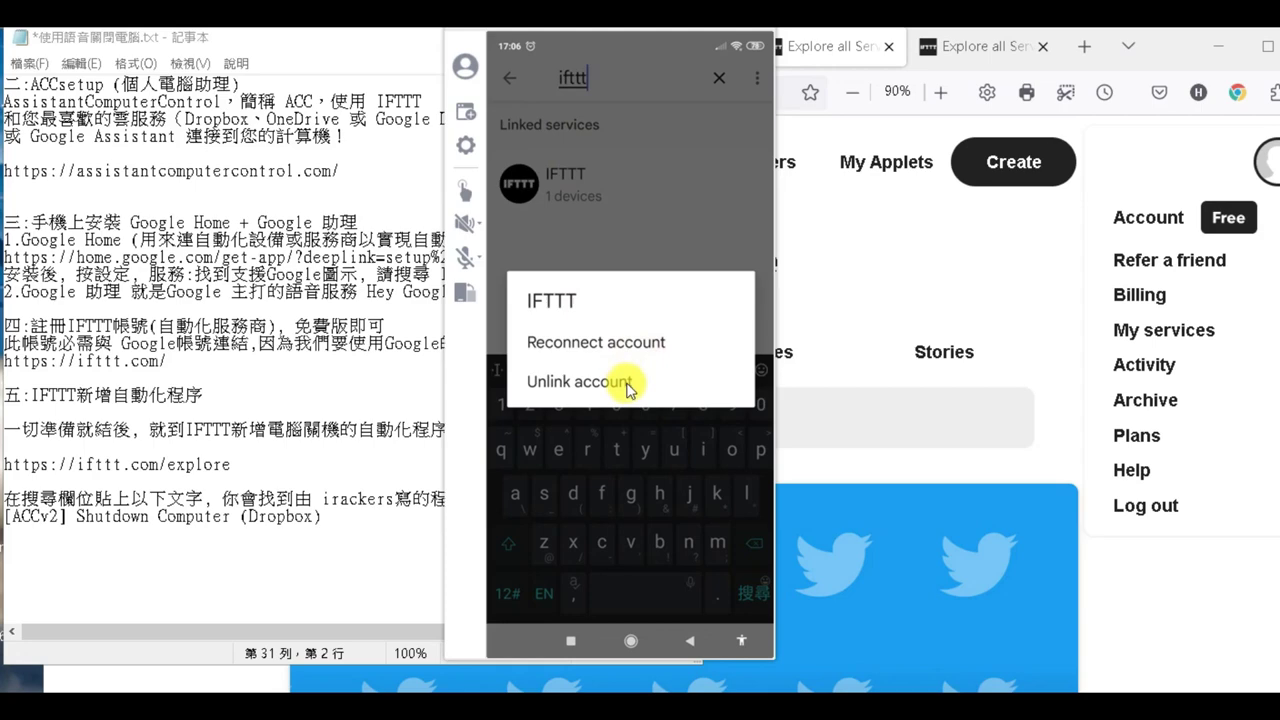
left_click(607, 390)
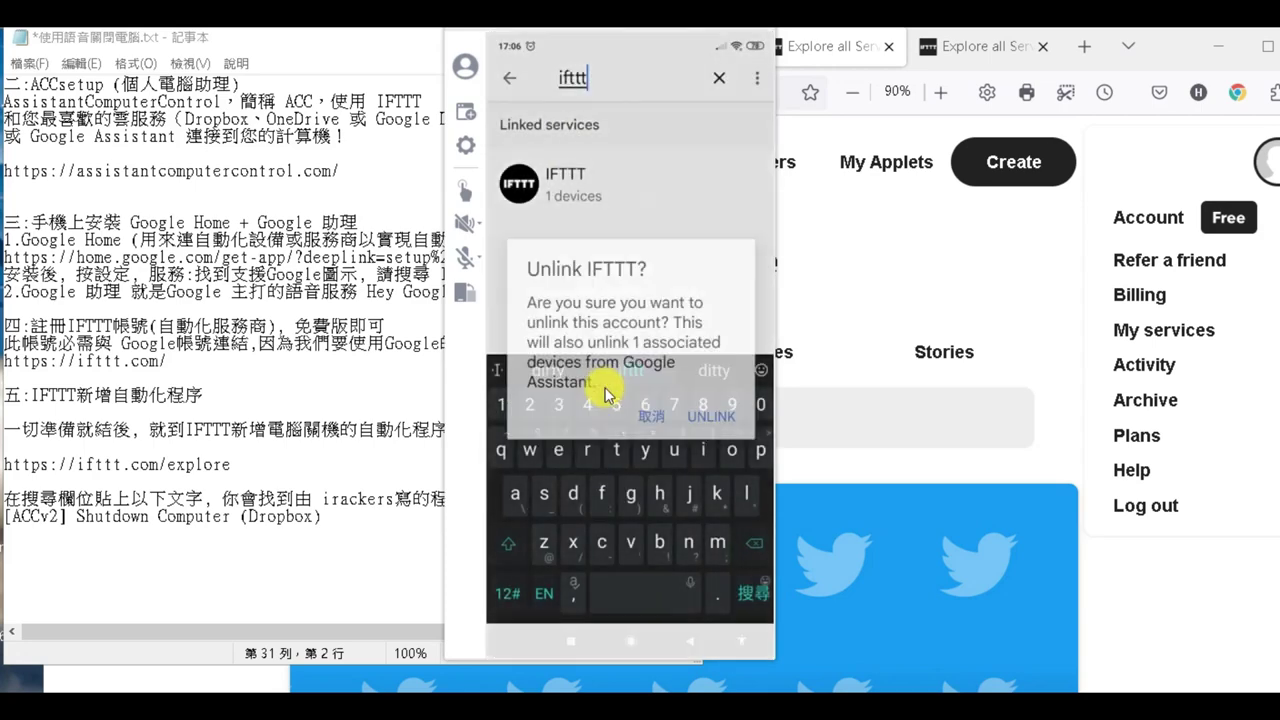
left_click(705, 424)
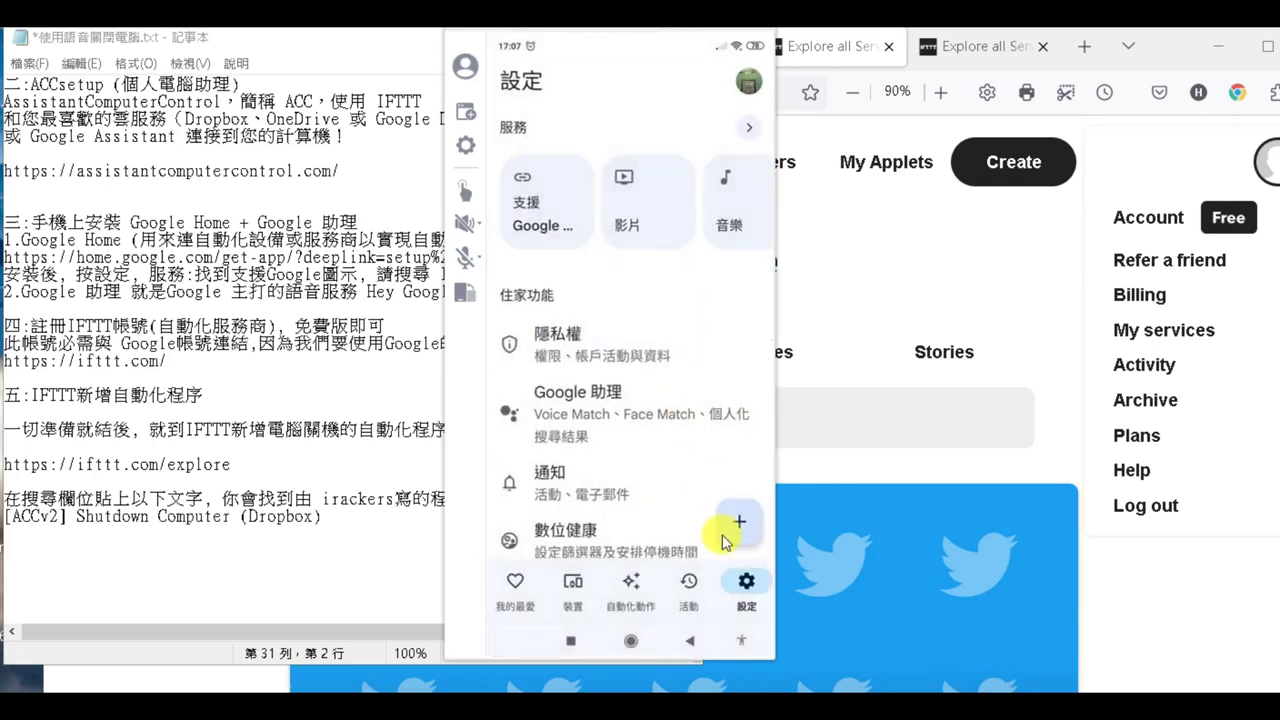
- Reopen the services that work with Google from the Home app's settings and search for "ifttt" to add
left_click(742, 590)
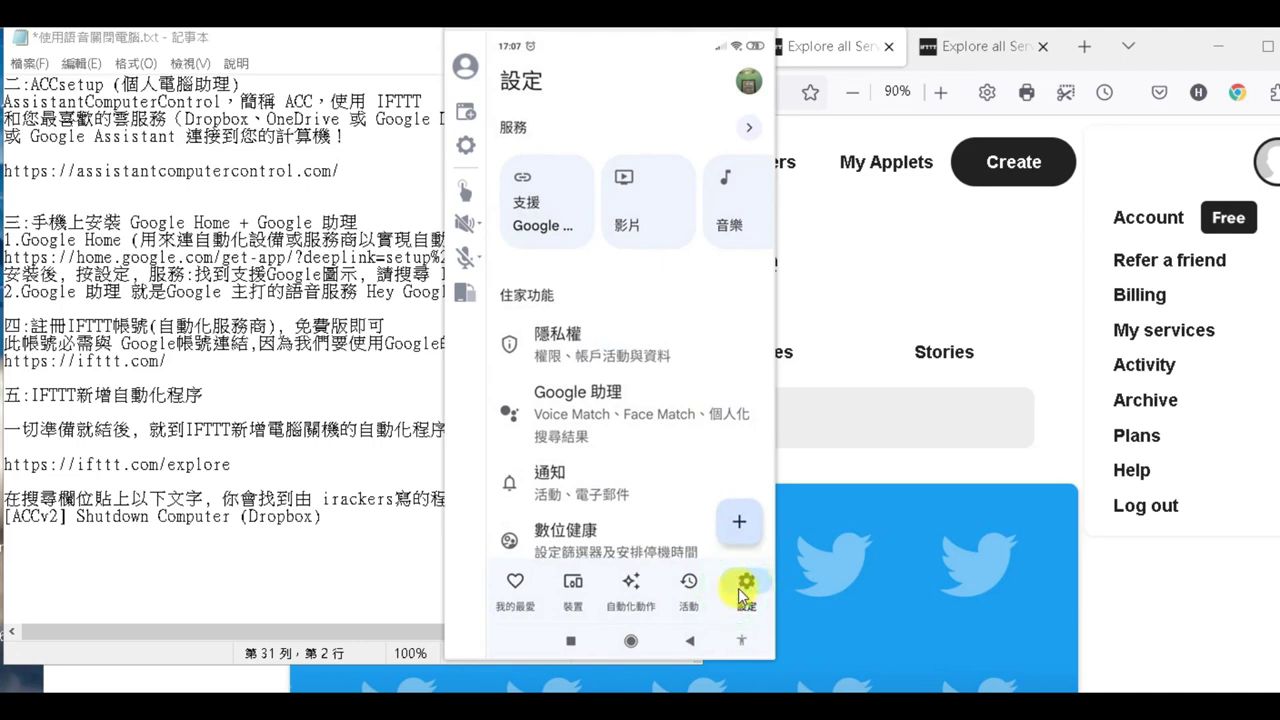
left_click(538, 198)
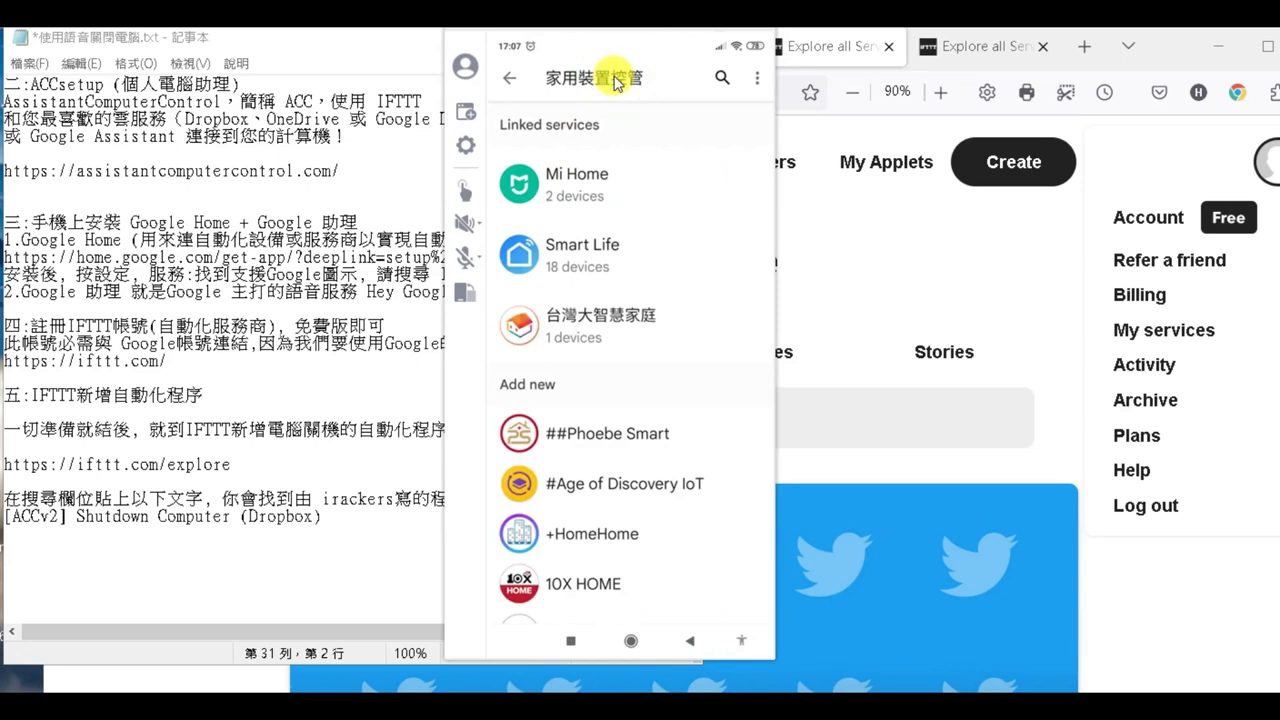
left_click(615, 80)
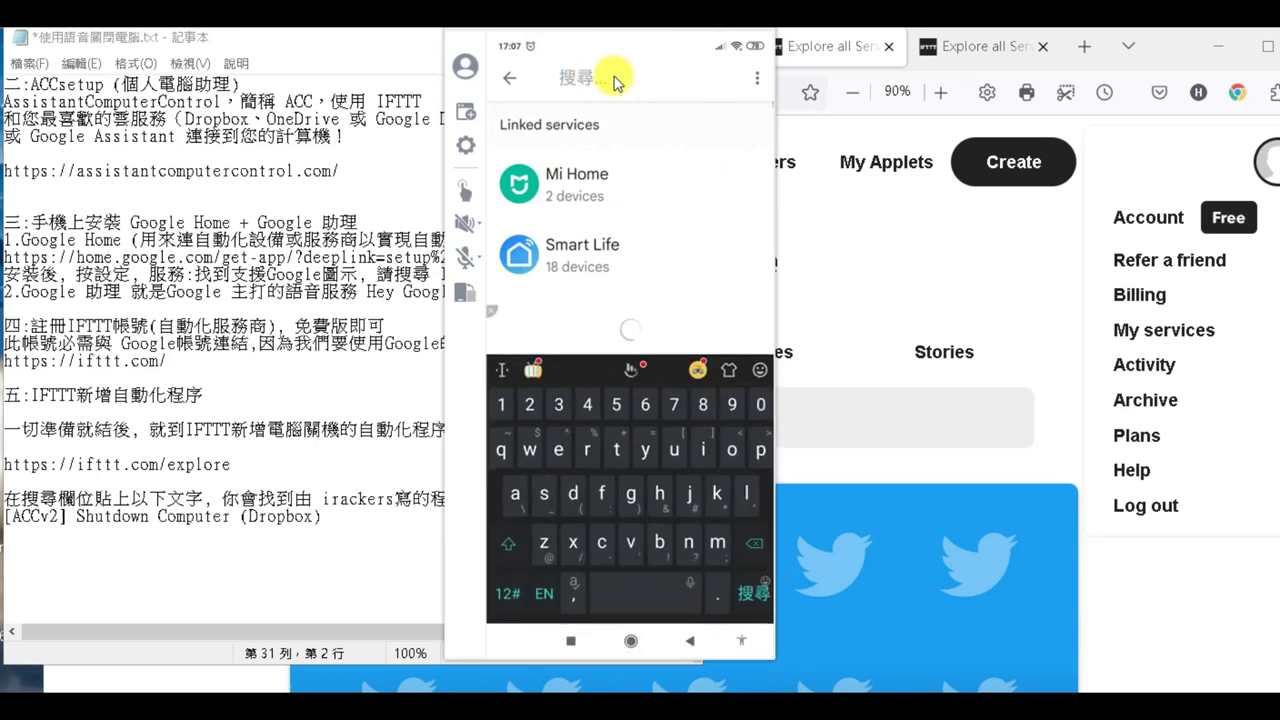
type("ifttt")
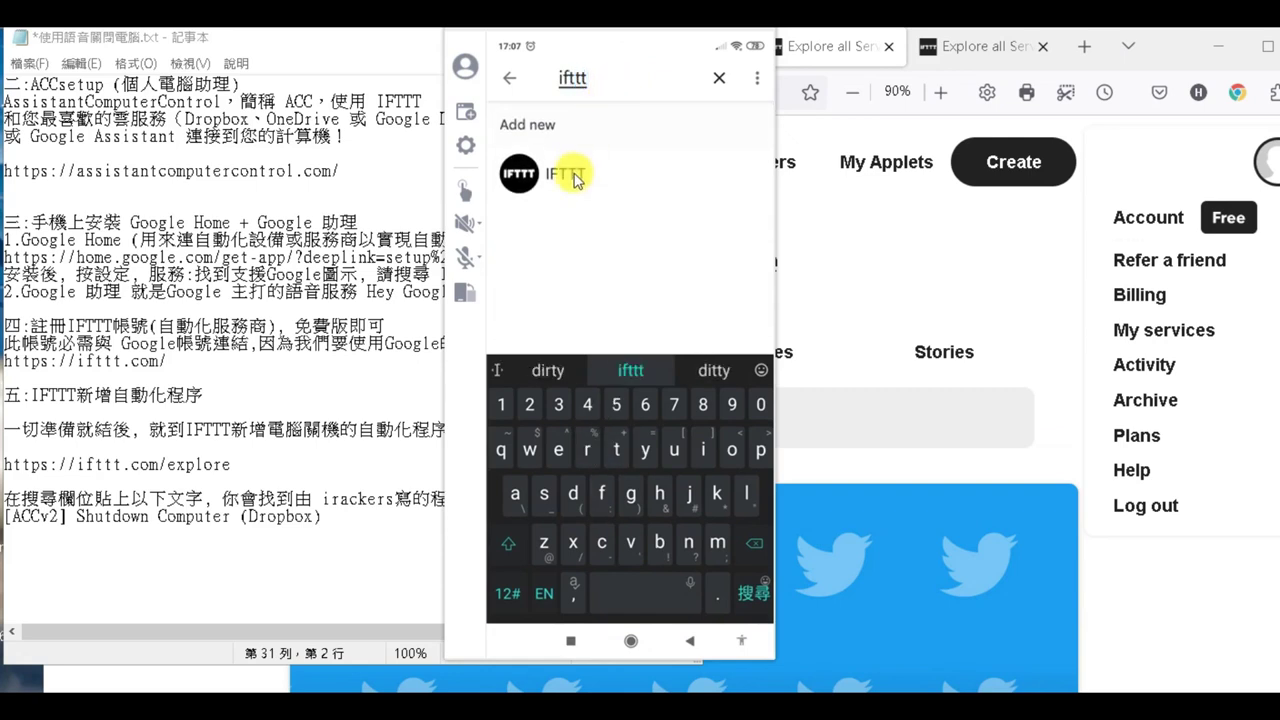
- Link the IFTTT service to Google and authorize Google Assistant to access the IFTTT account
left_click(576, 178)
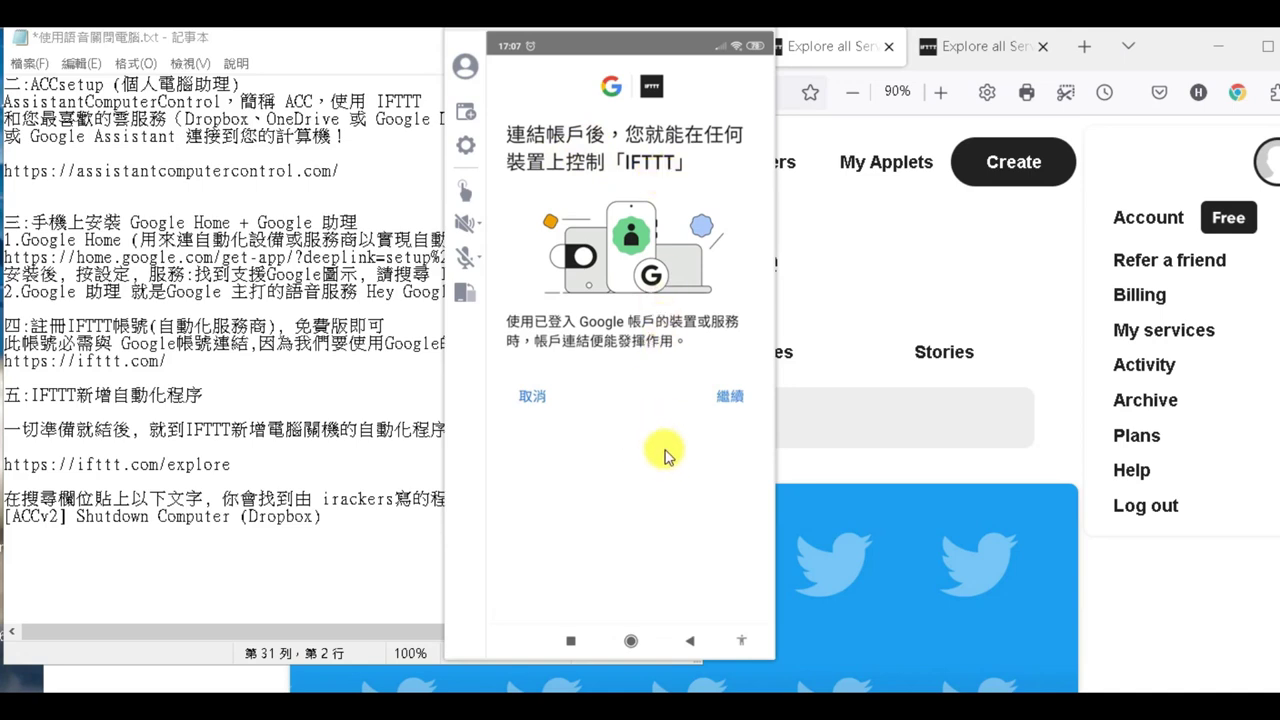
left_click(726, 402)
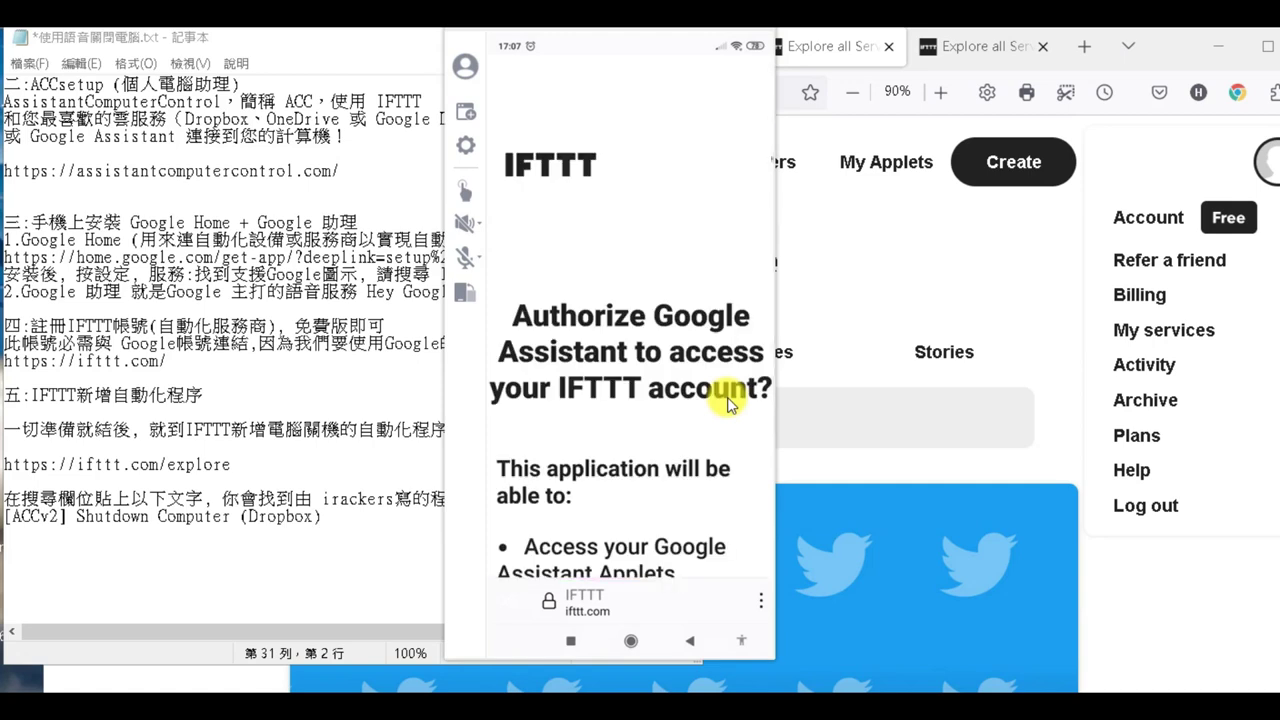
scroll(728, 403, "down", 3)
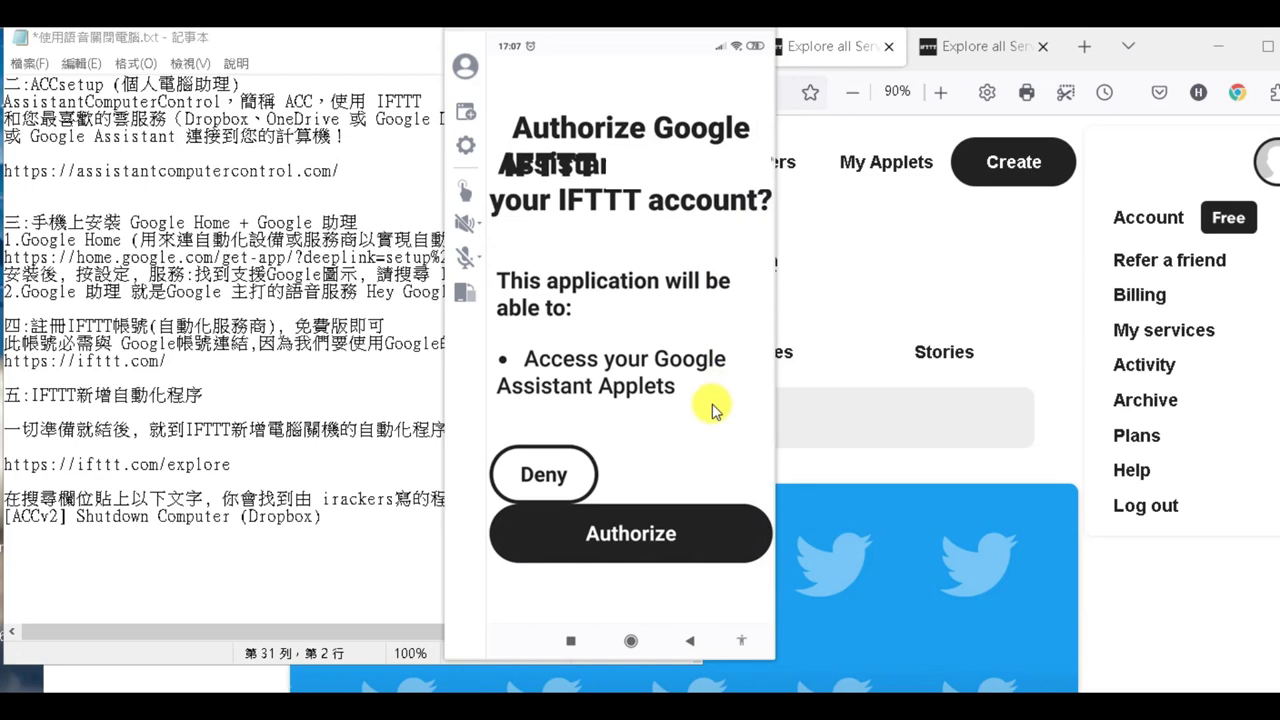
left_click(661, 553)
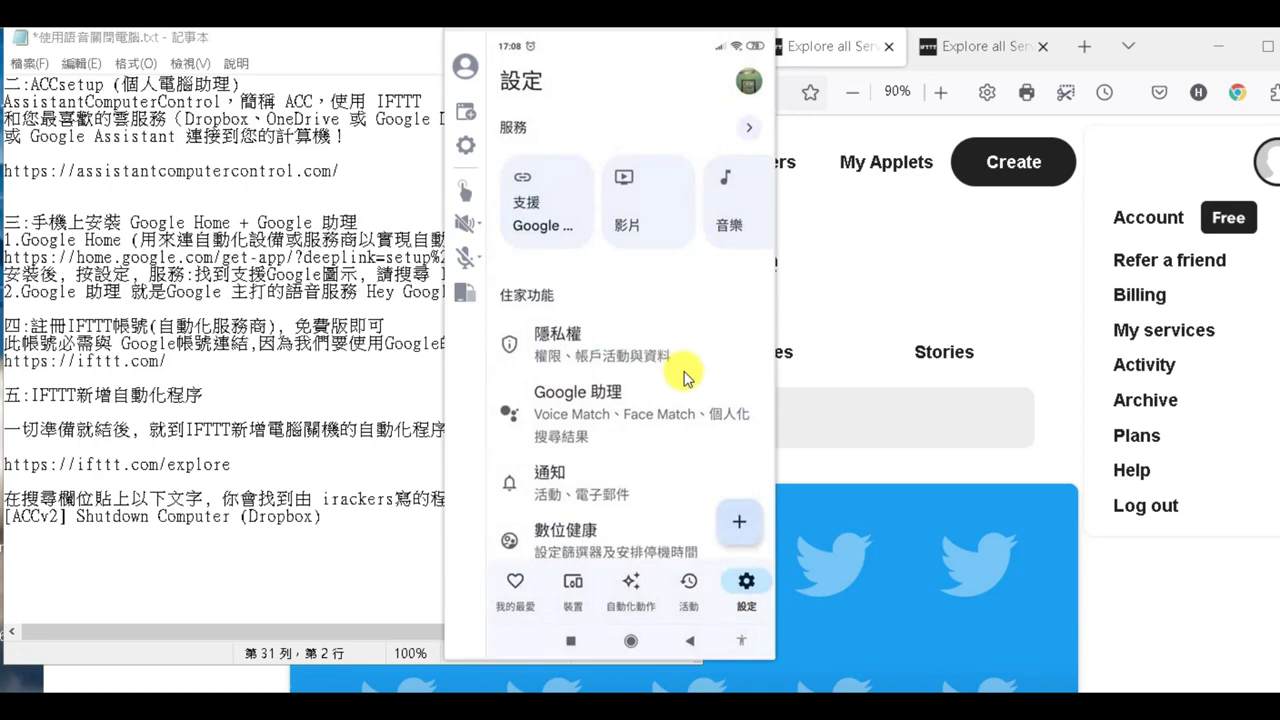
- Check the linked services in the Home app's settings, and highlight "設定, 服務" in the notes' installation instructions
scroll(686, 377, "down", 3)
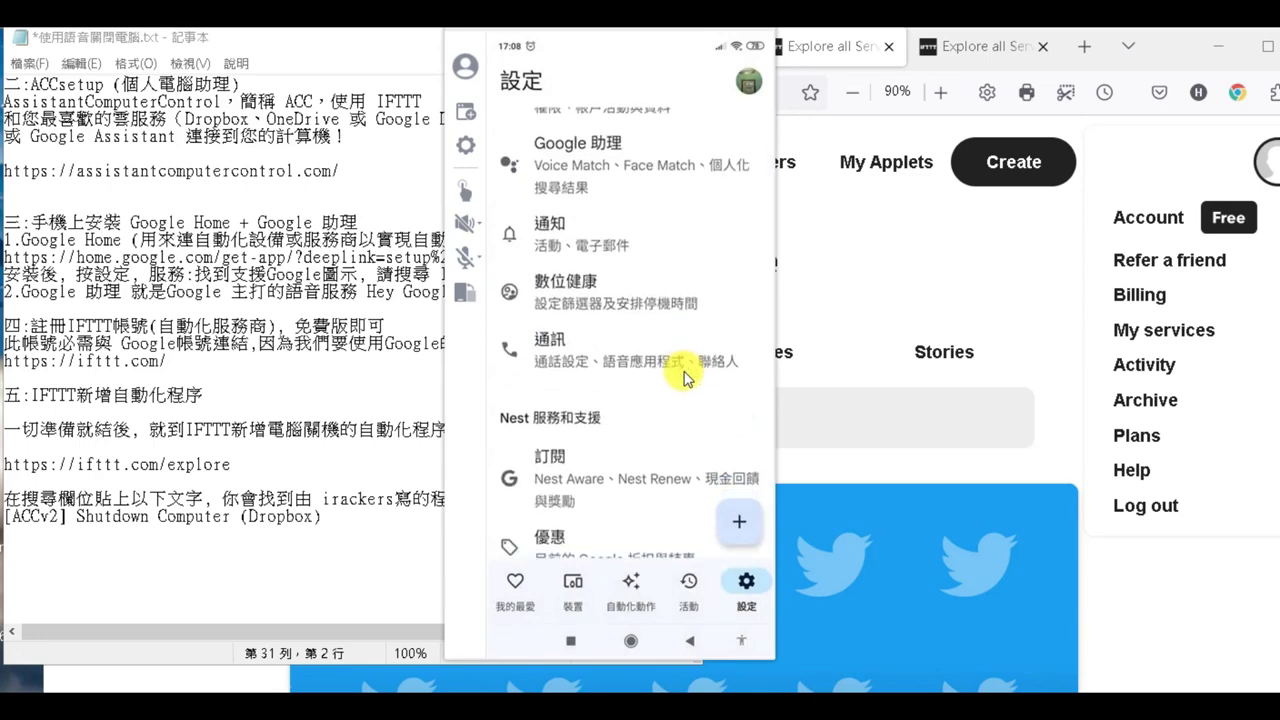
scroll(686, 377, "up", 3)
left_click(591, 263)
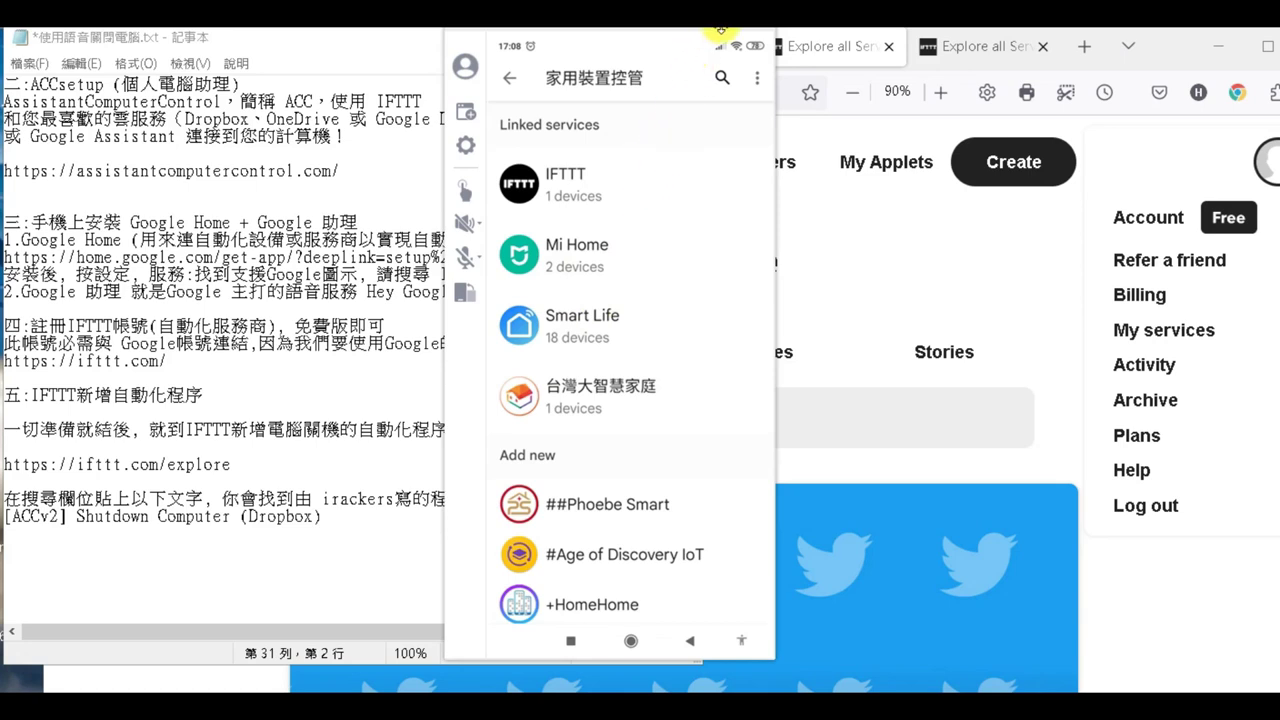
left_click(96, 272)
left_click_drag(96, 272, 187, 272)
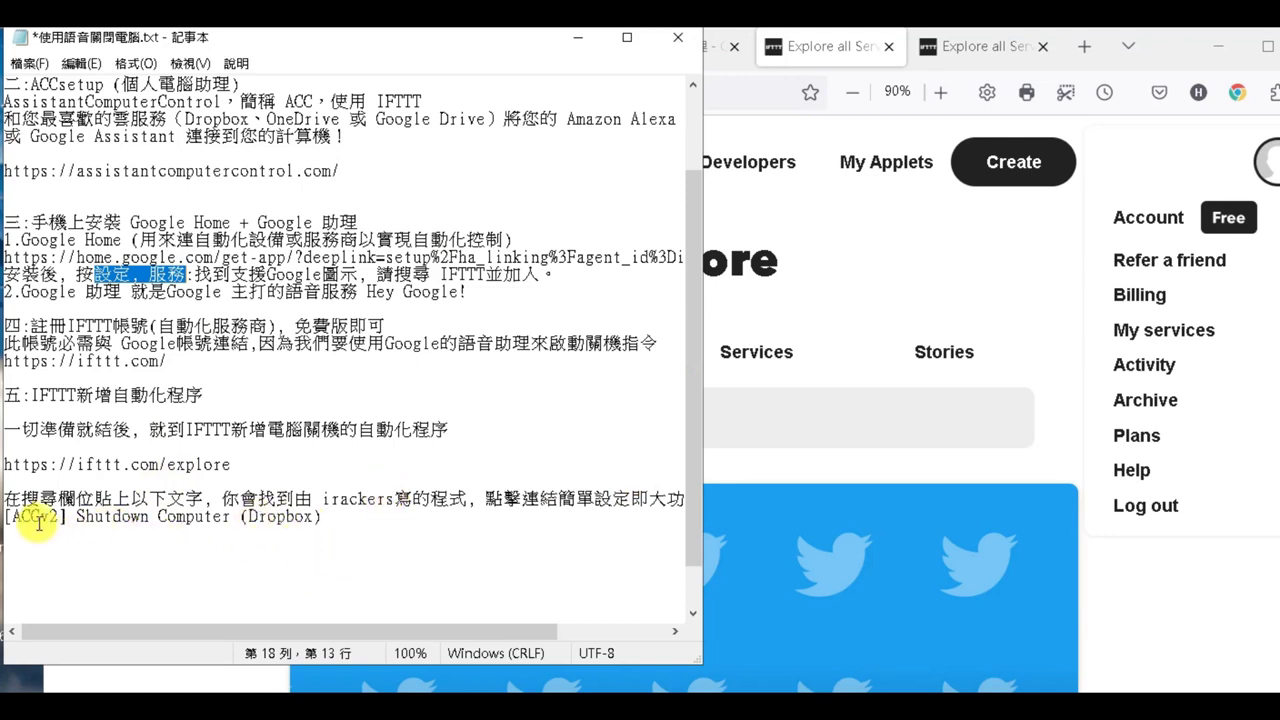
- Copy "[ACCv2] Shutdown Computer (Dropbox)" from the notes and search for it on the IFTTT Explore page in the browser
left_click(320, 518)
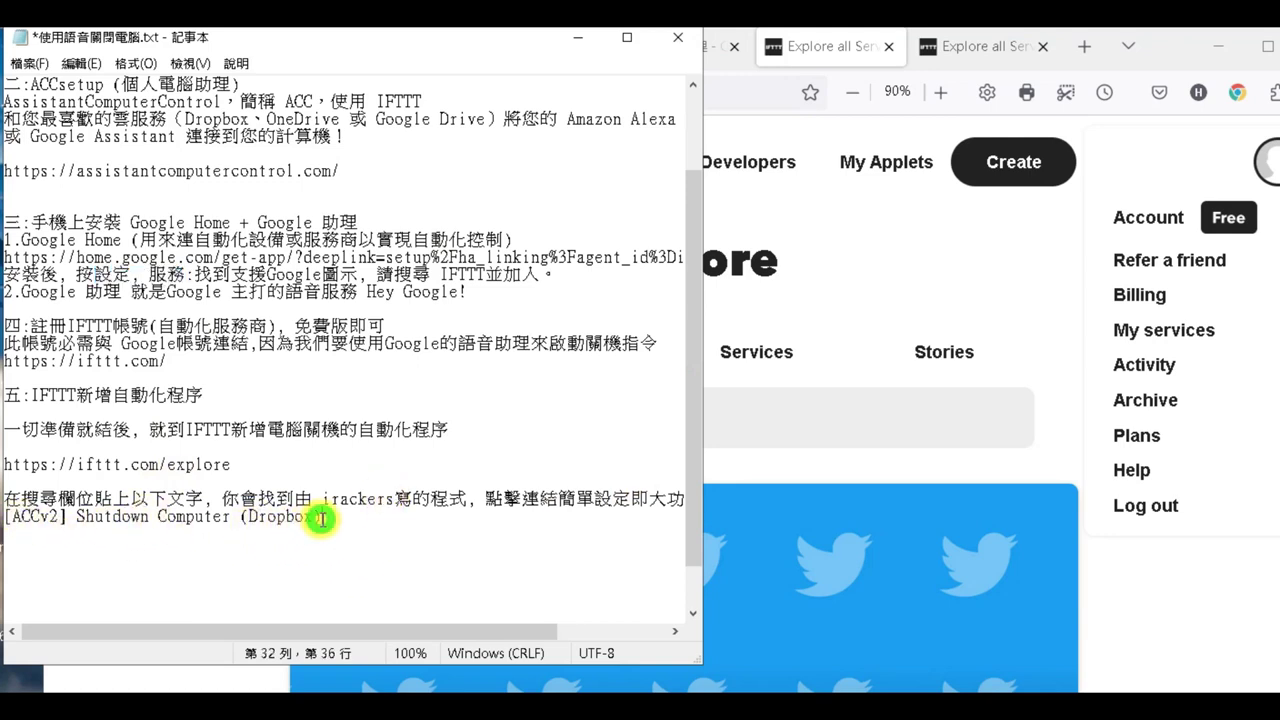
left_click_drag(320, 518, 2, 520)
key("ctrl+c")
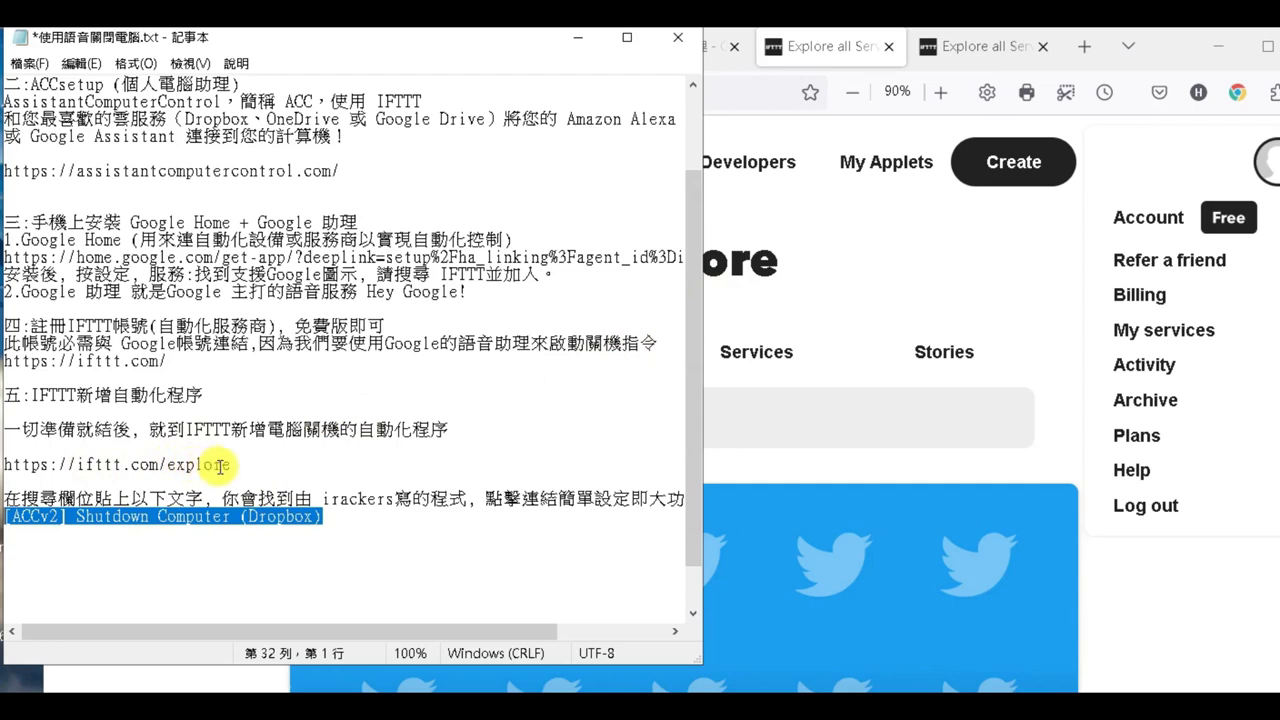
left_click(978, 48)
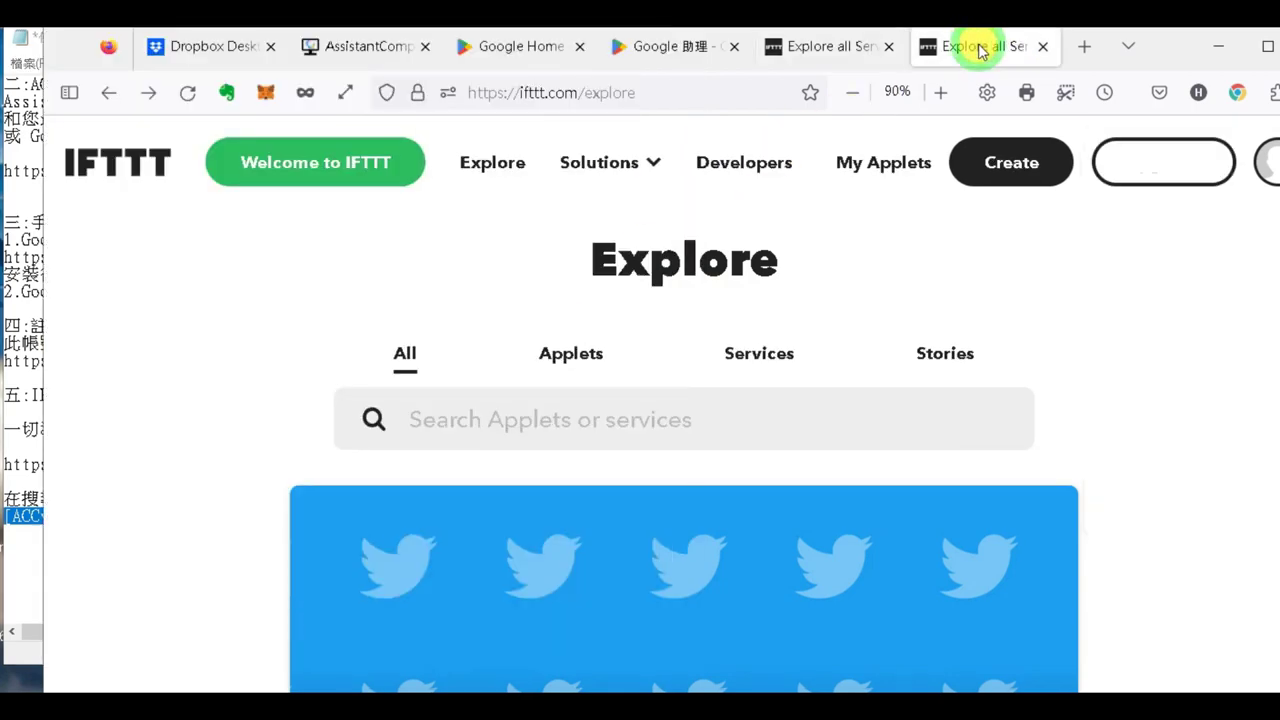
left_click(449, 414)
key("ctrl+v")
key("Return")
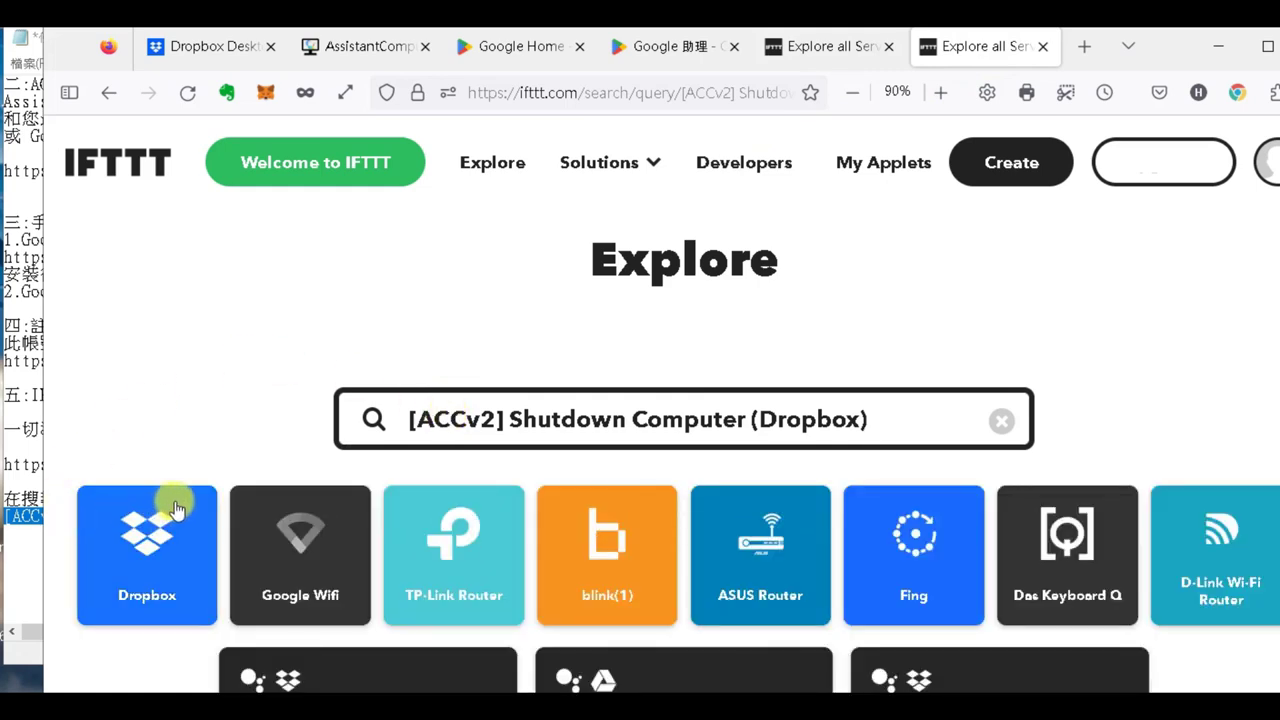
- Open the "[ACCv2] Shutdown Computer (Dropbox)" applet by irackers and review its trigger phrase, action and connection details
scroll(171, 503, "down", 3)
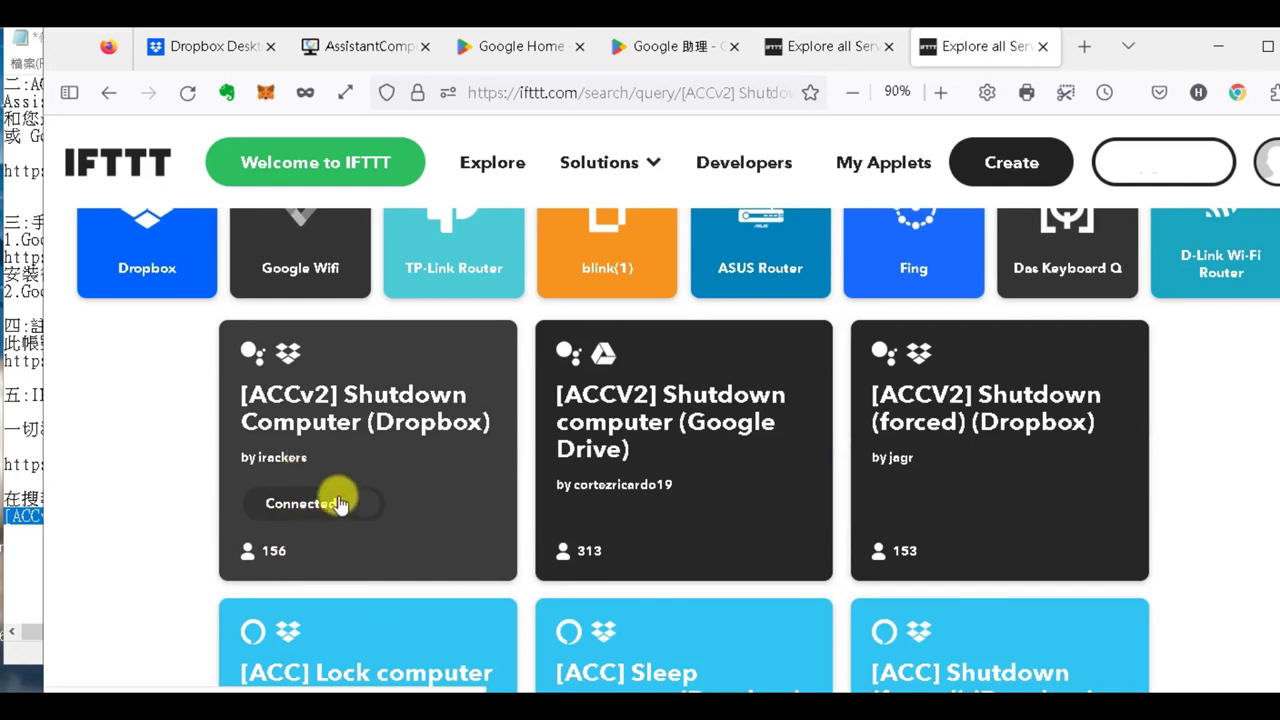
left_click(338, 505)
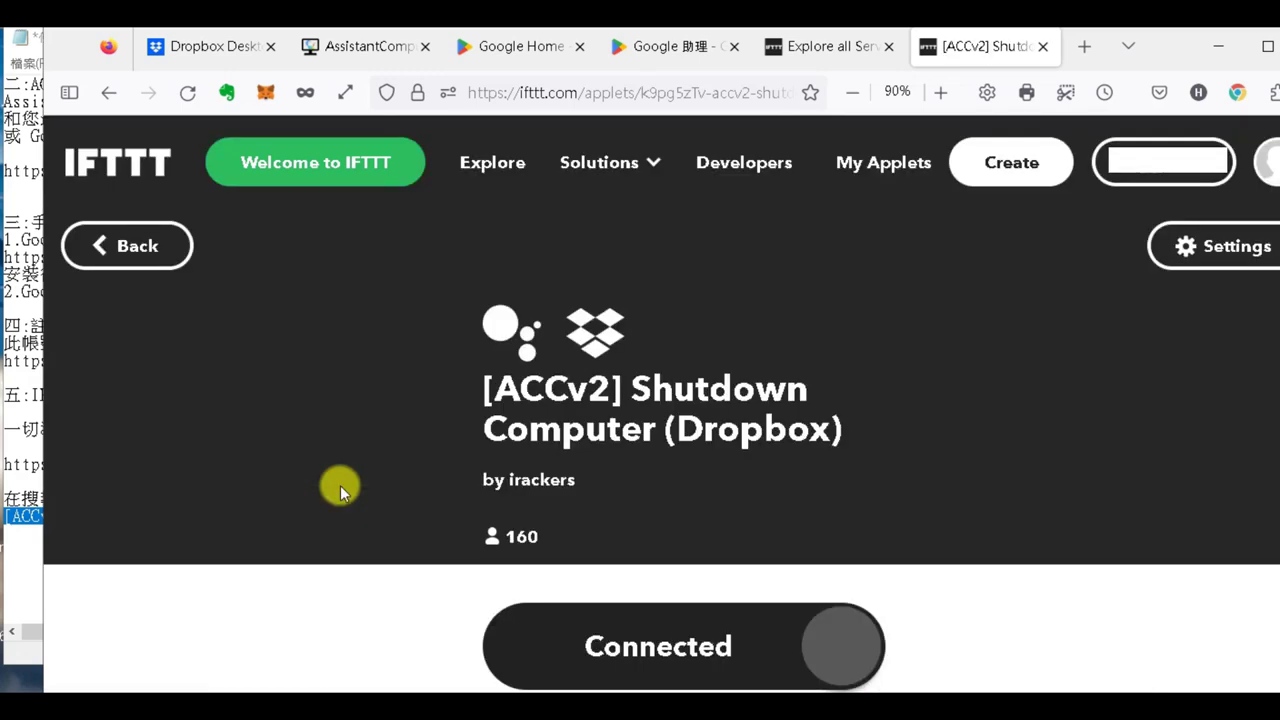
scroll(569, 569, "down", 2)
scroll(780, 449, "down", 2)
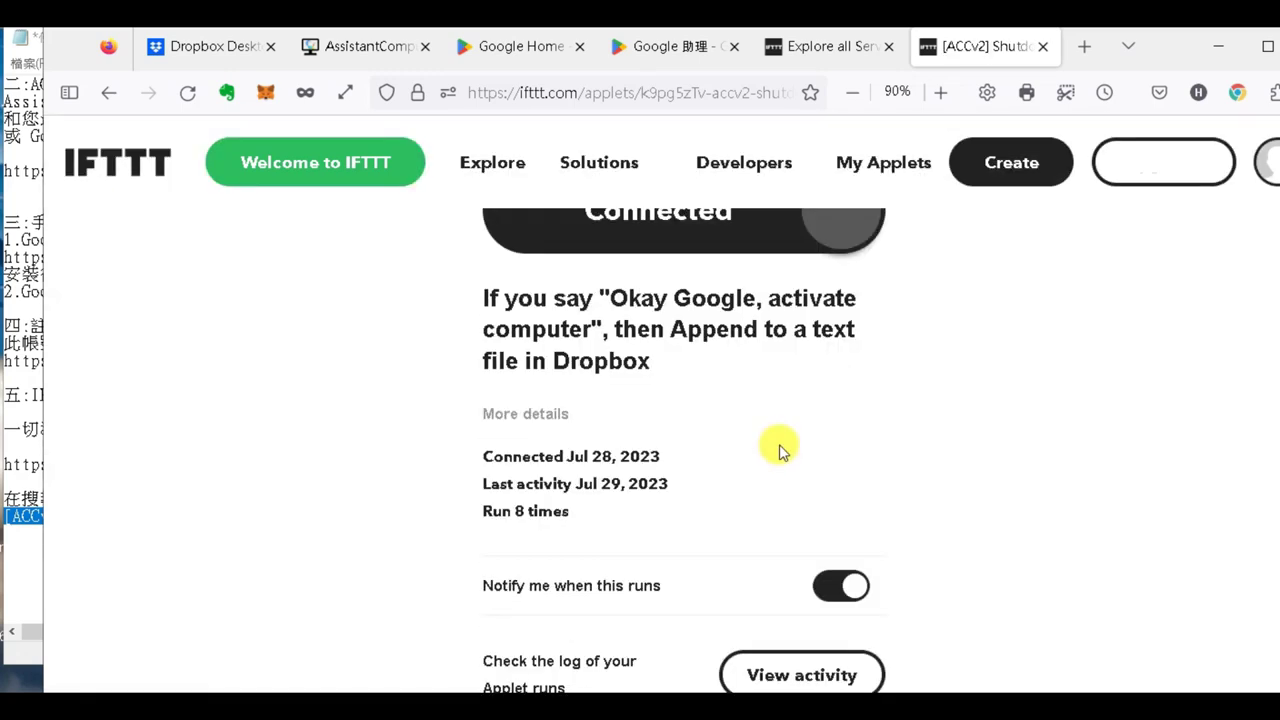
scroll(771, 443, "up", 1)
scroll(777, 437, "down", 3)
scroll(770, 450, "up", 4)
scroll(766, 448, "down", 1)
scroll(766, 451, "down", 1)
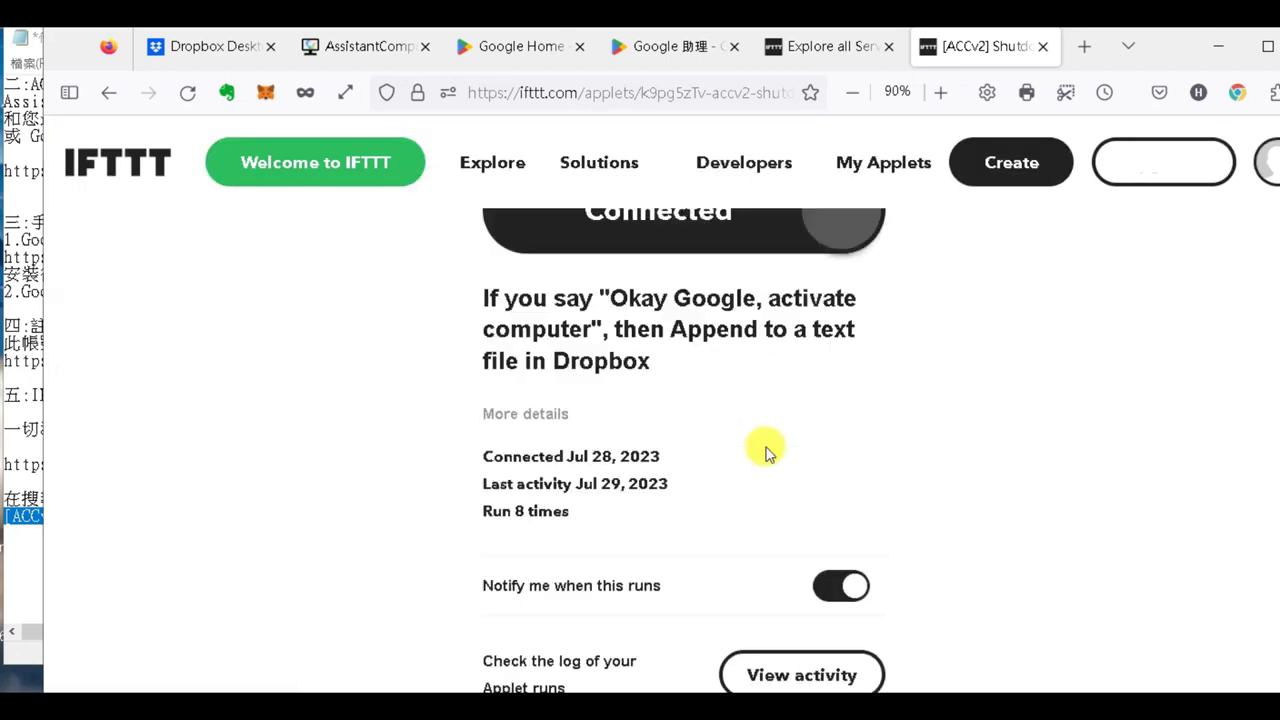
- Disconnect the "[ACCv2] Shutdown Computer (Dropbox)" applet, delete it, and check My Applets
scroll(677, 426, "up", 2)
left_click(811, 421)
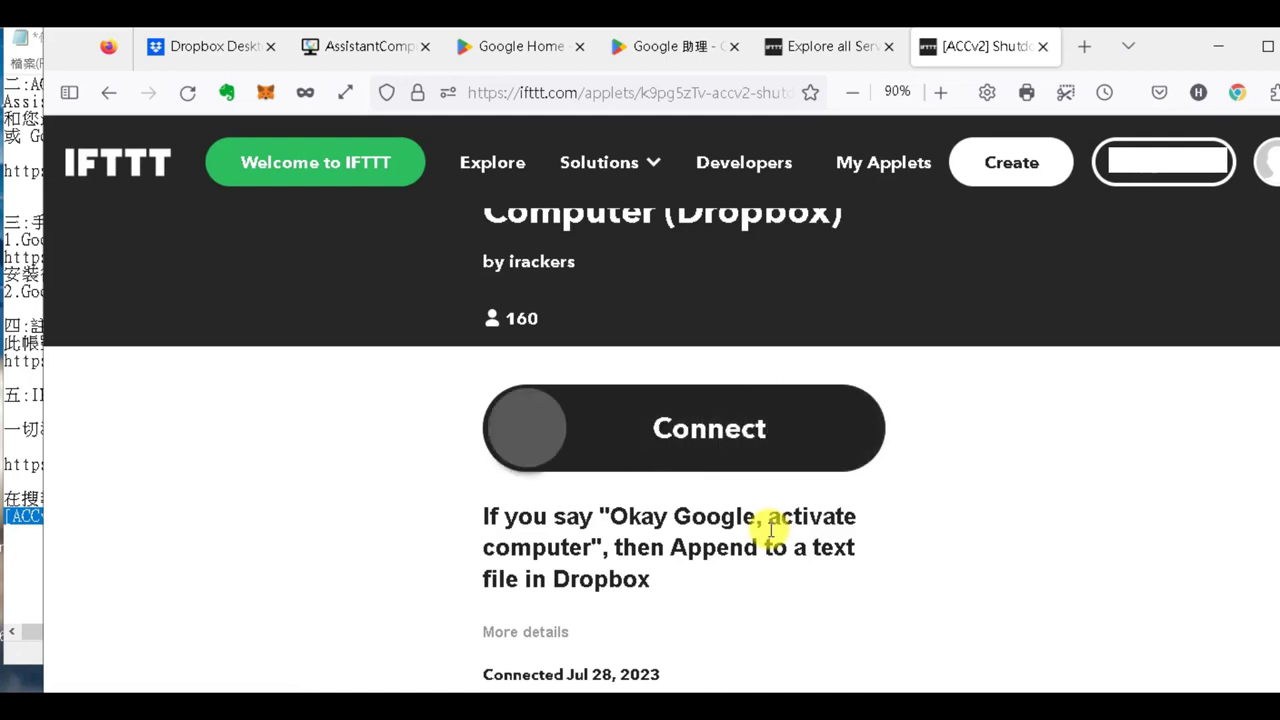
scroll(768, 531, "down", 4)
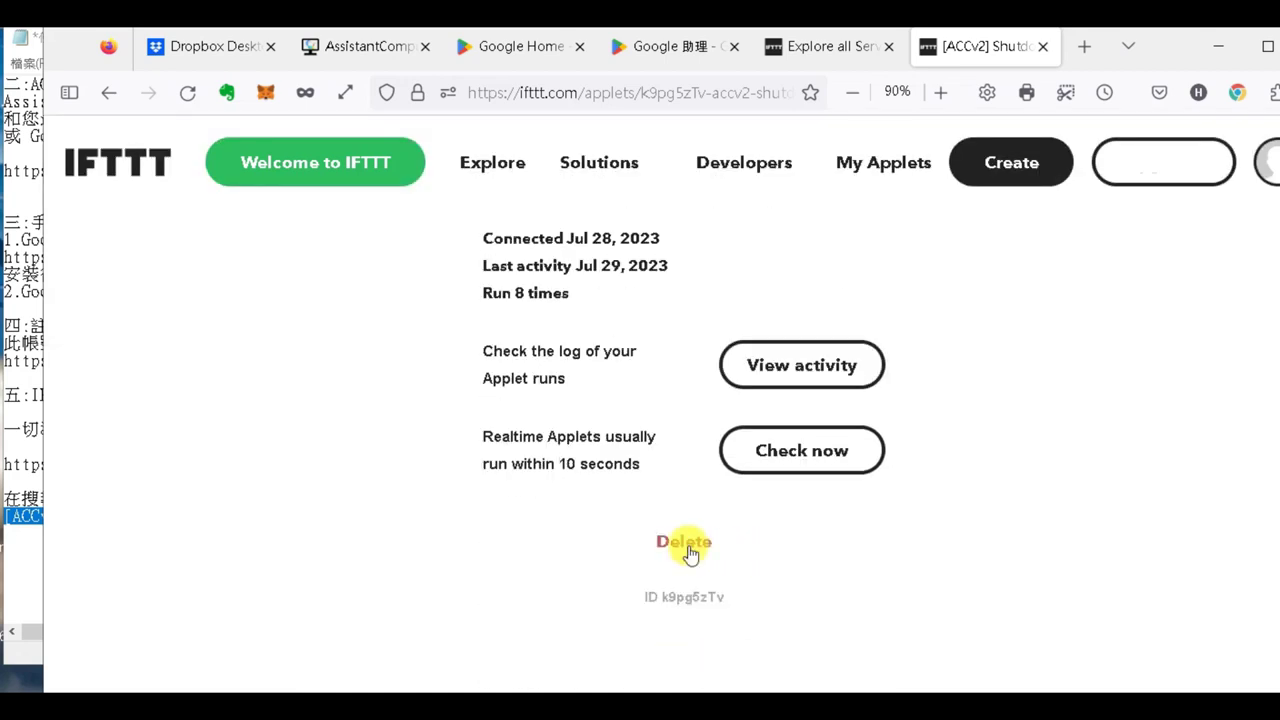
scroll(688, 552, "up", 2)
scroll(688, 552, "down", 2)
scroll(688, 552, "up", 3)
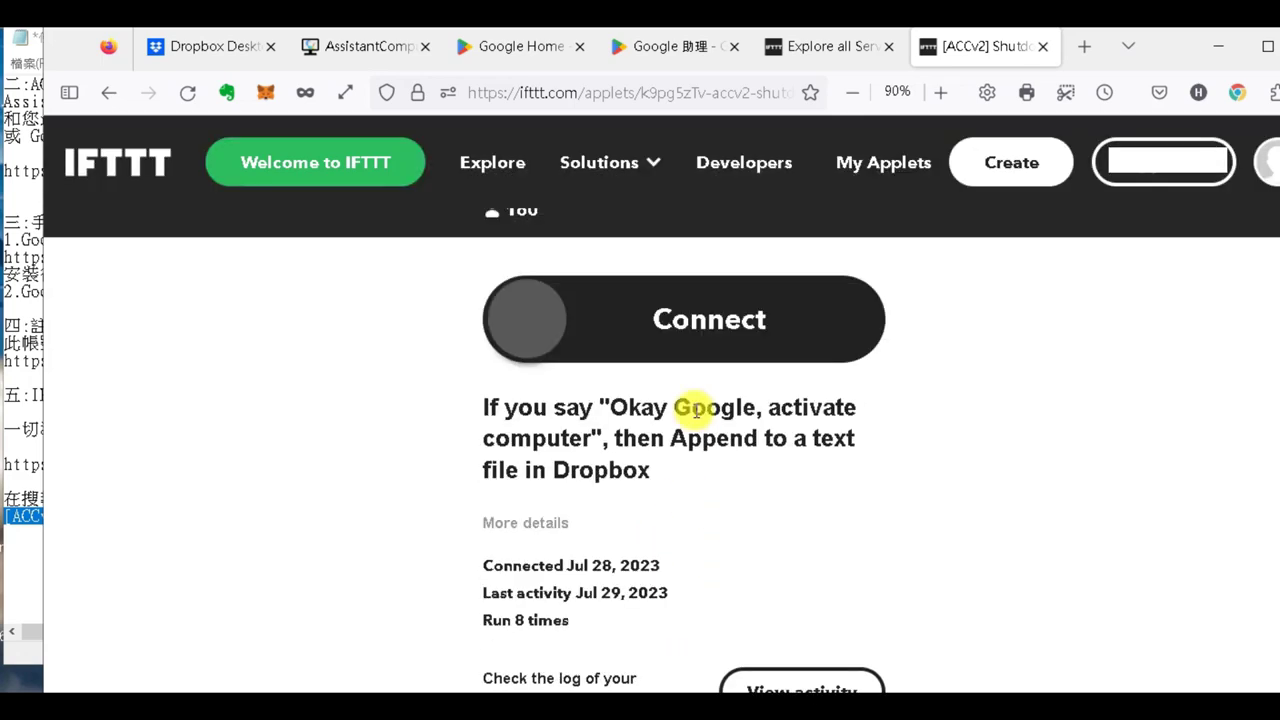
scroll(697, 410, "down", 3)
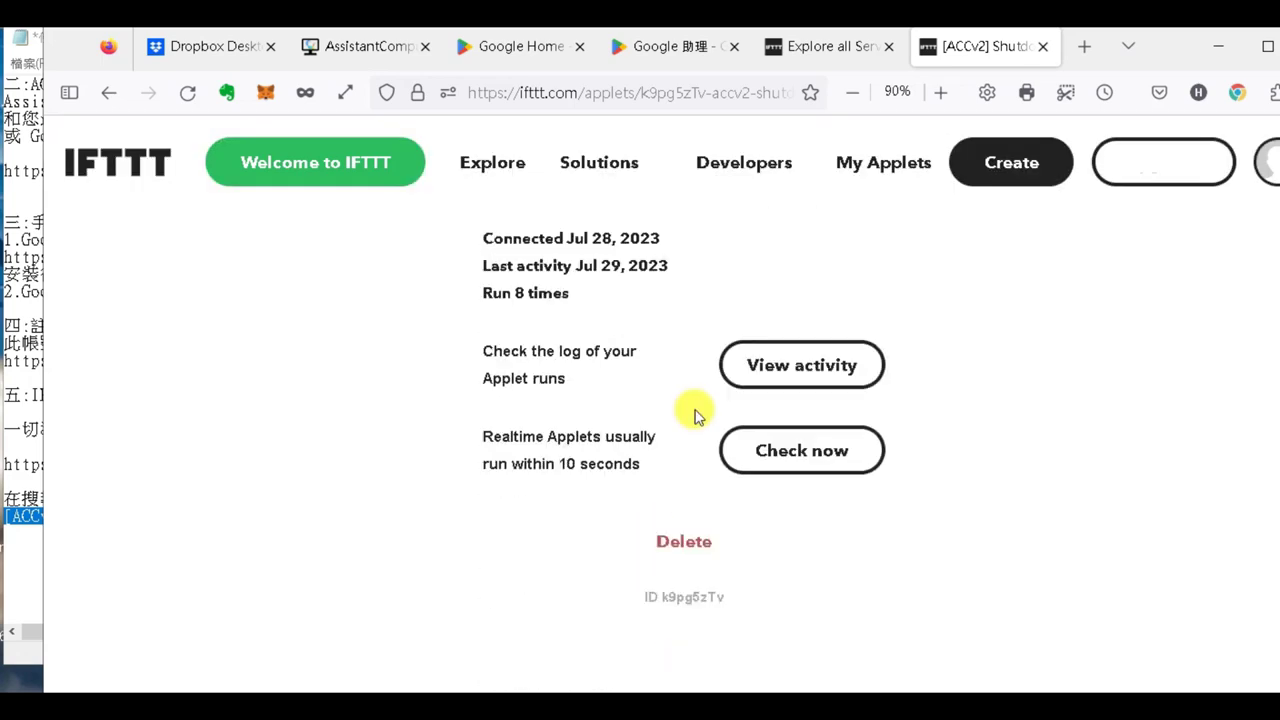
left_click(683, 541)
left_click(771, 449)
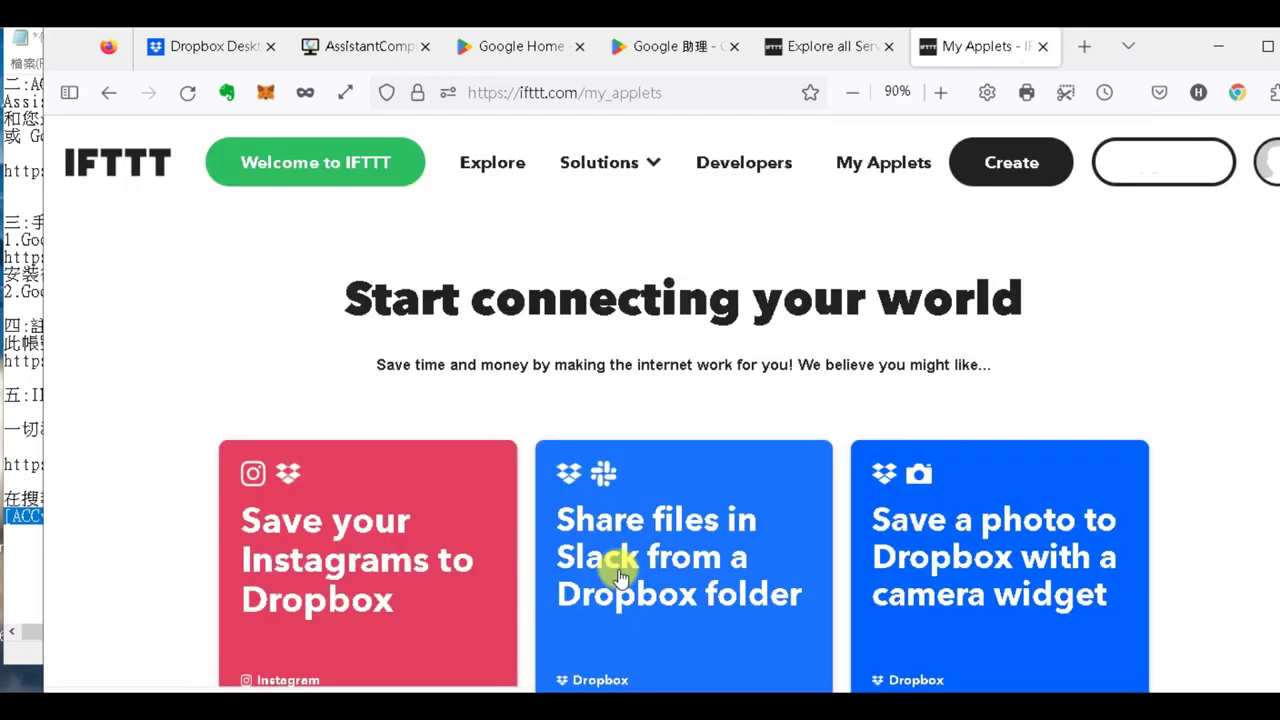
left_click(885, 170)
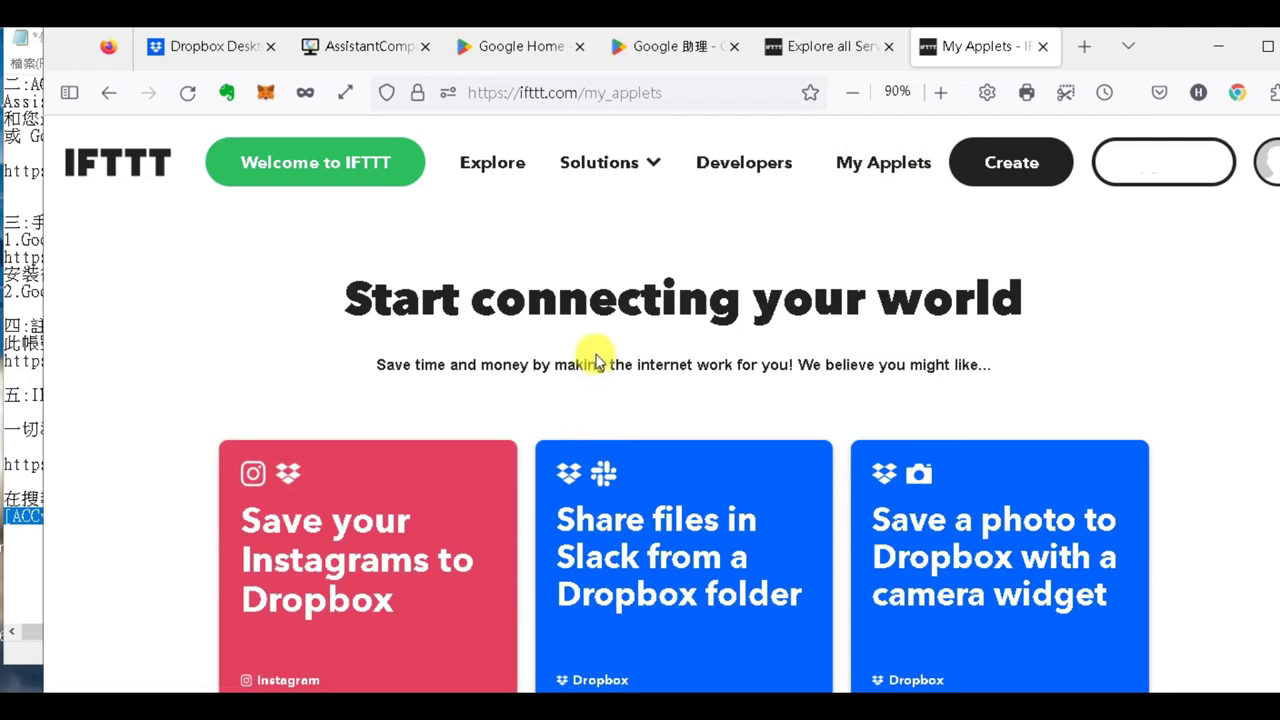
- Return to the Explore page and search again for "[ACCv2] Shutdown Computer (Dropbox)"
left_click(481, 160)
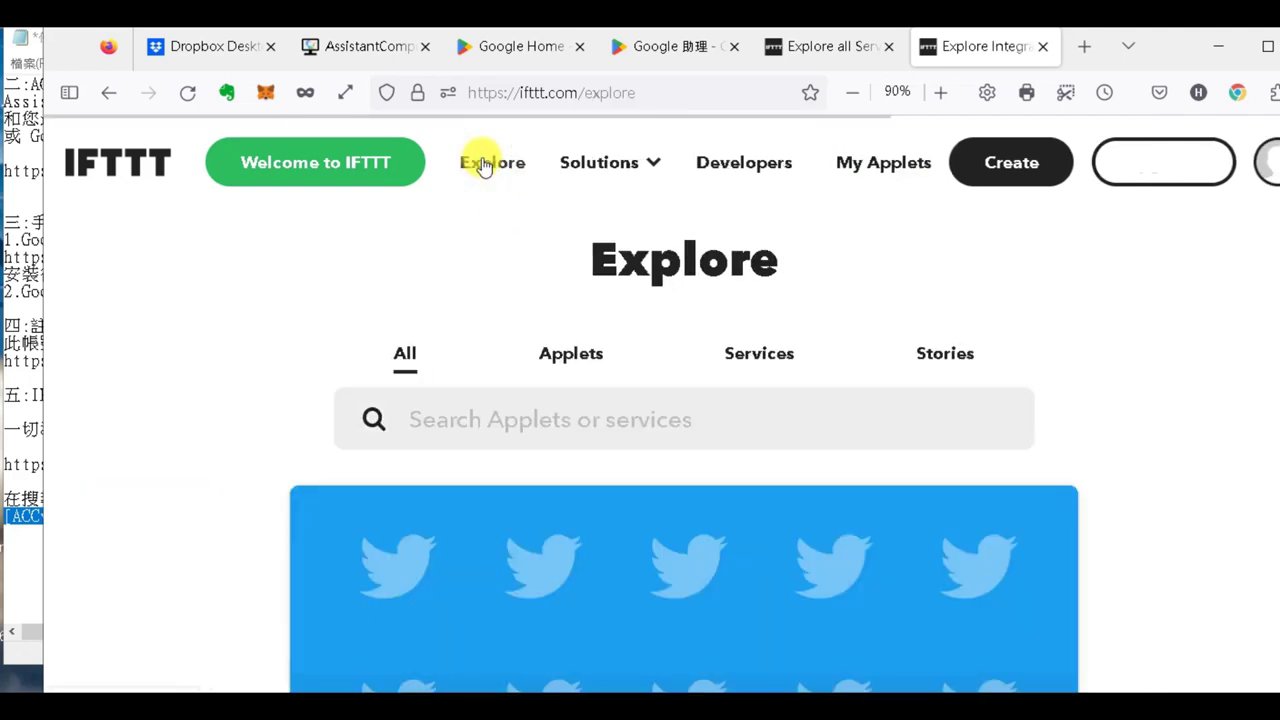
left_click(531, 416)
type("[ACCv2] Shutdown Computer (Dropbox)")
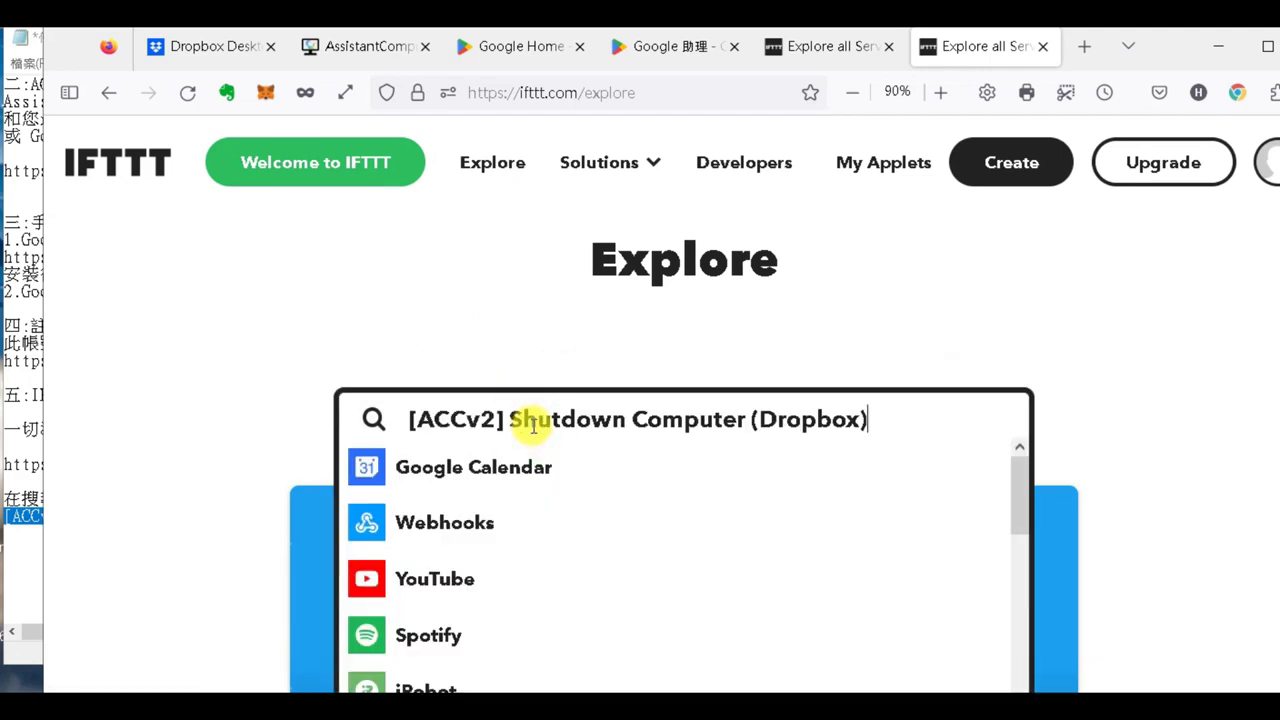
key("Return")
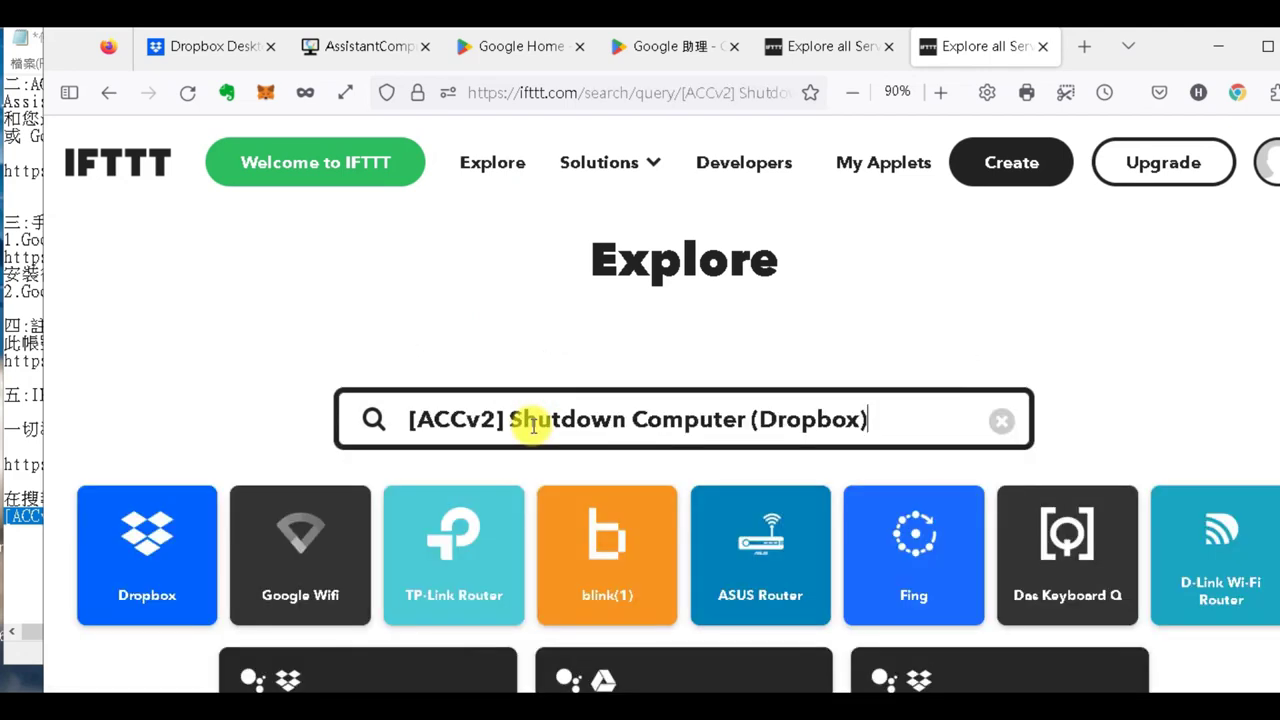
- Open the "[ACCv2] Shutdown Computer (Dropbox)" applet from the search results and connect it
scroll(605, 430, "down", 2)
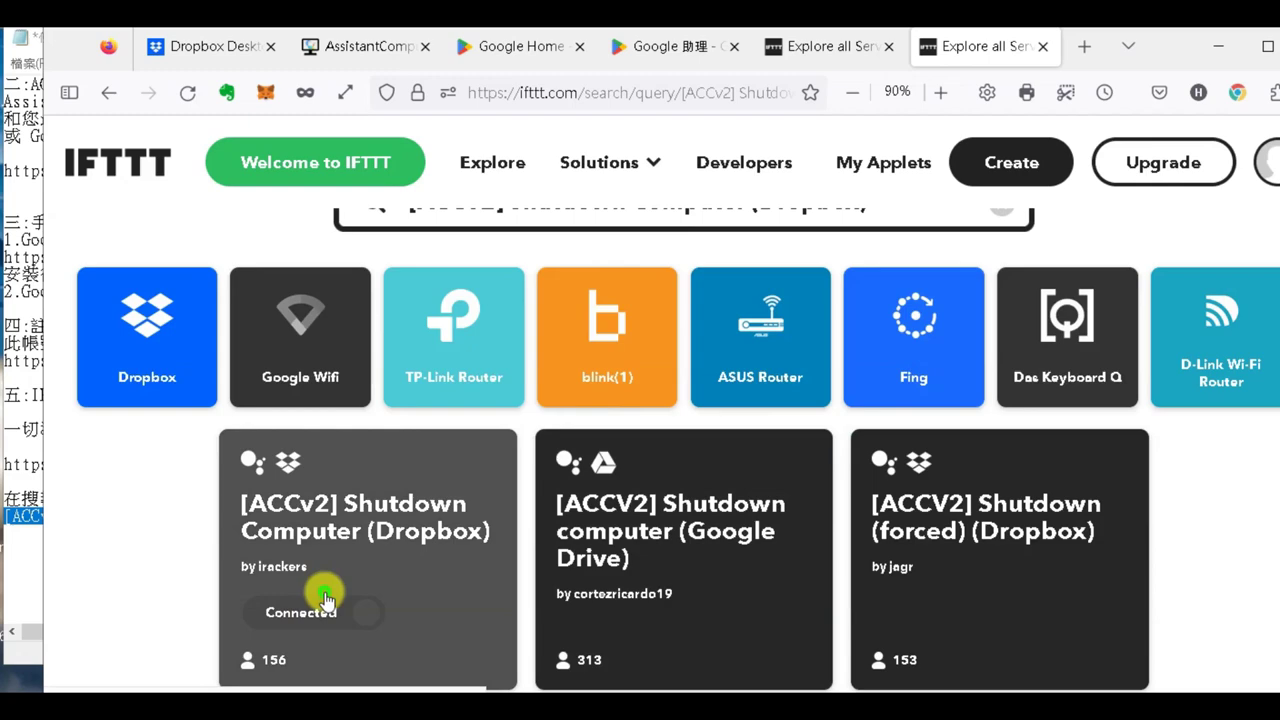
left_click(326, 600)
scroll(409, 477, "down", 2)
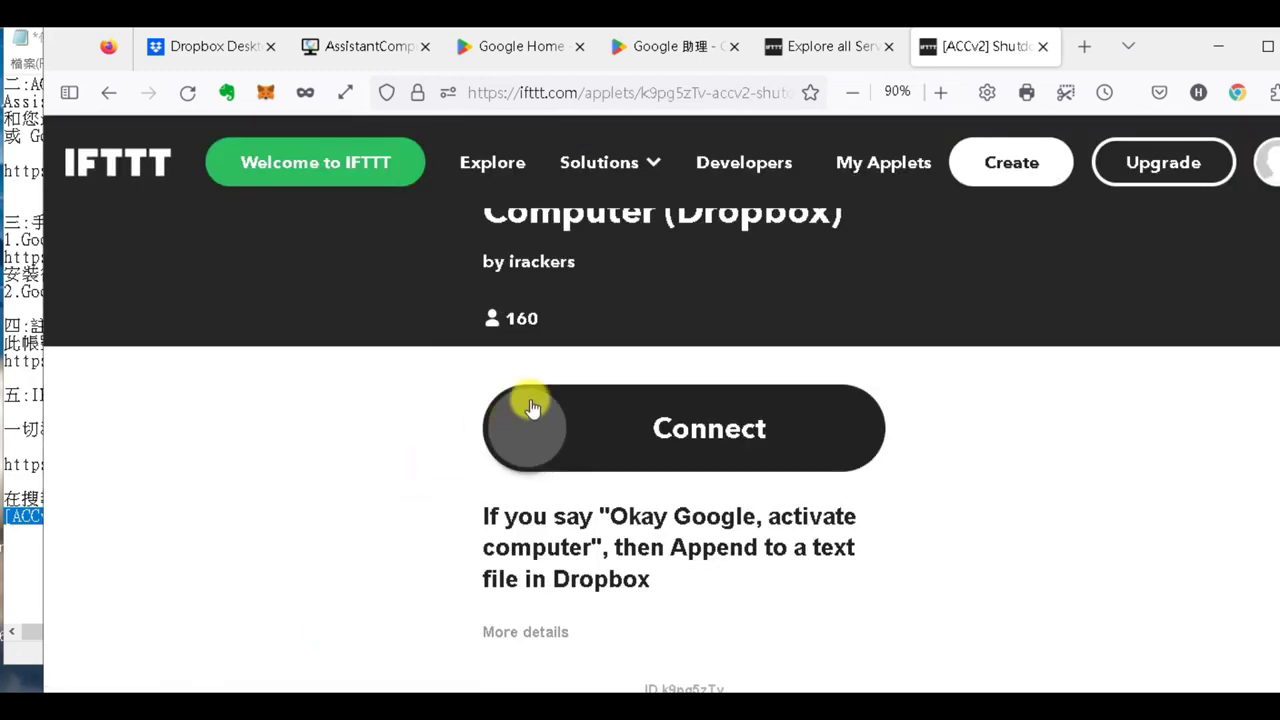
left_click(766, 436)
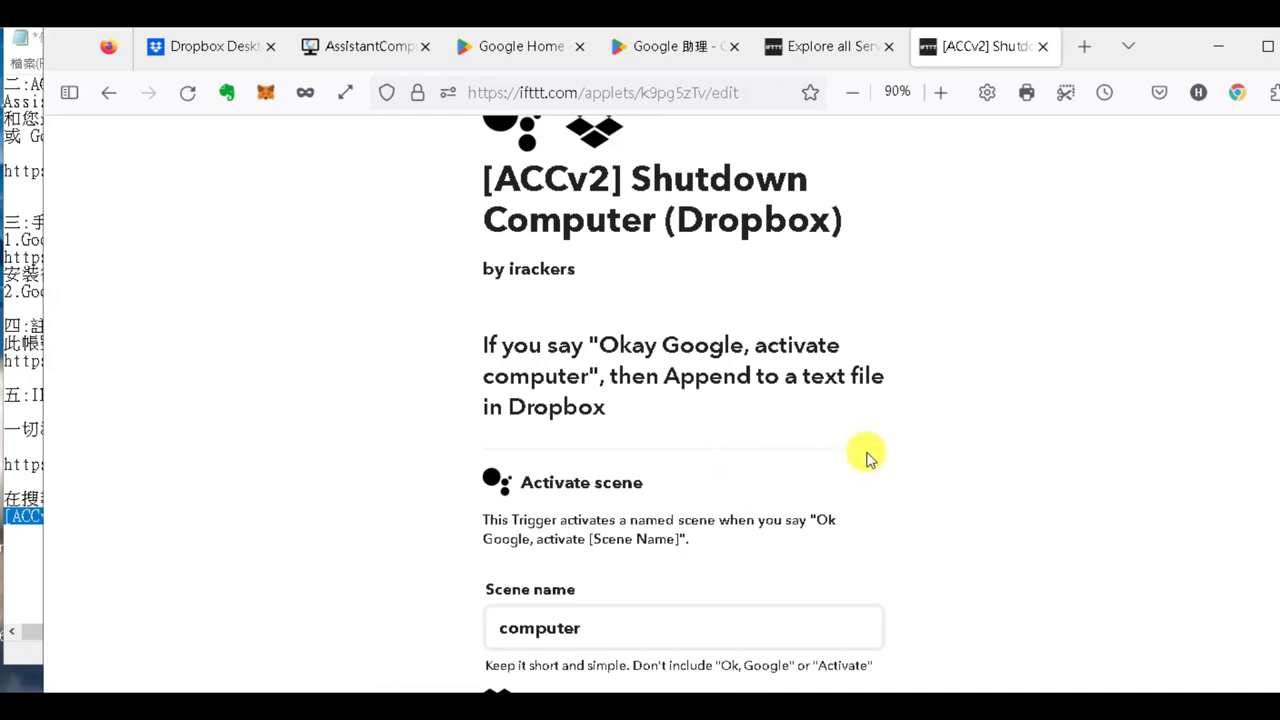
- Set the Scene name of the applet's Activate scene trigger to "shutdown my computer"
scroll(760, 391, "down", 2)
scroll(762, 391, "up", 1)
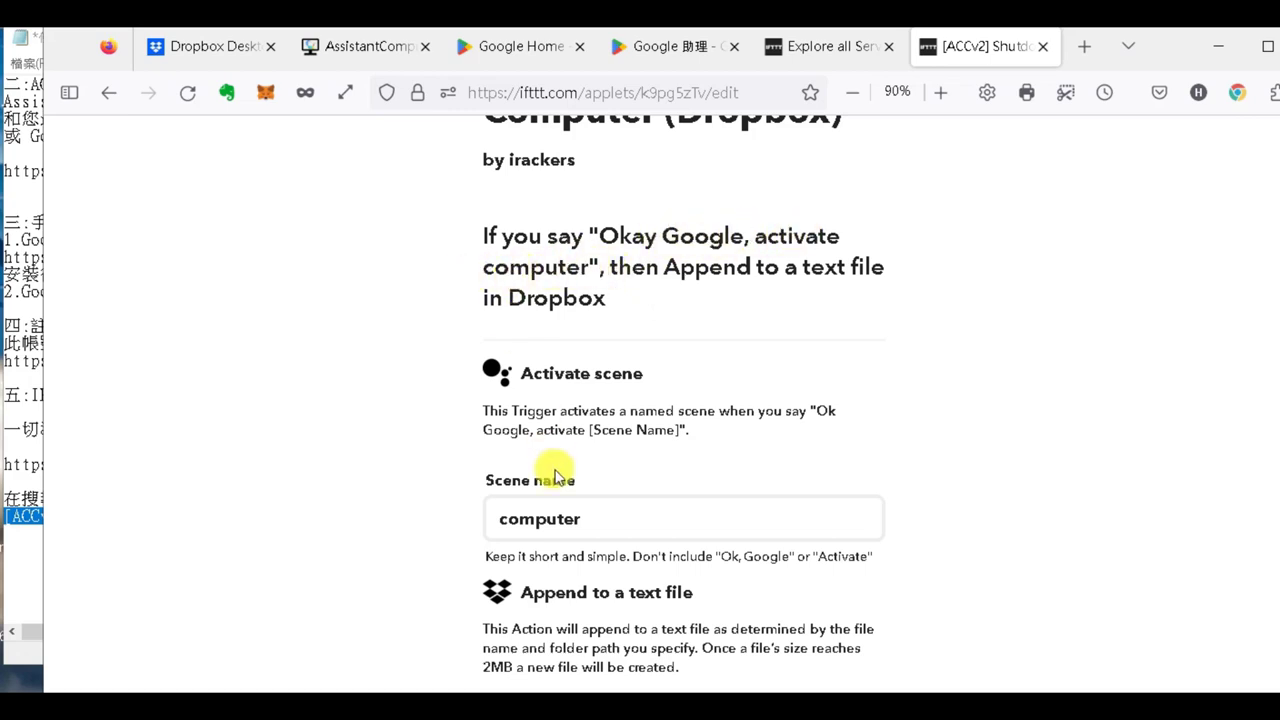
double_click(589, 518)
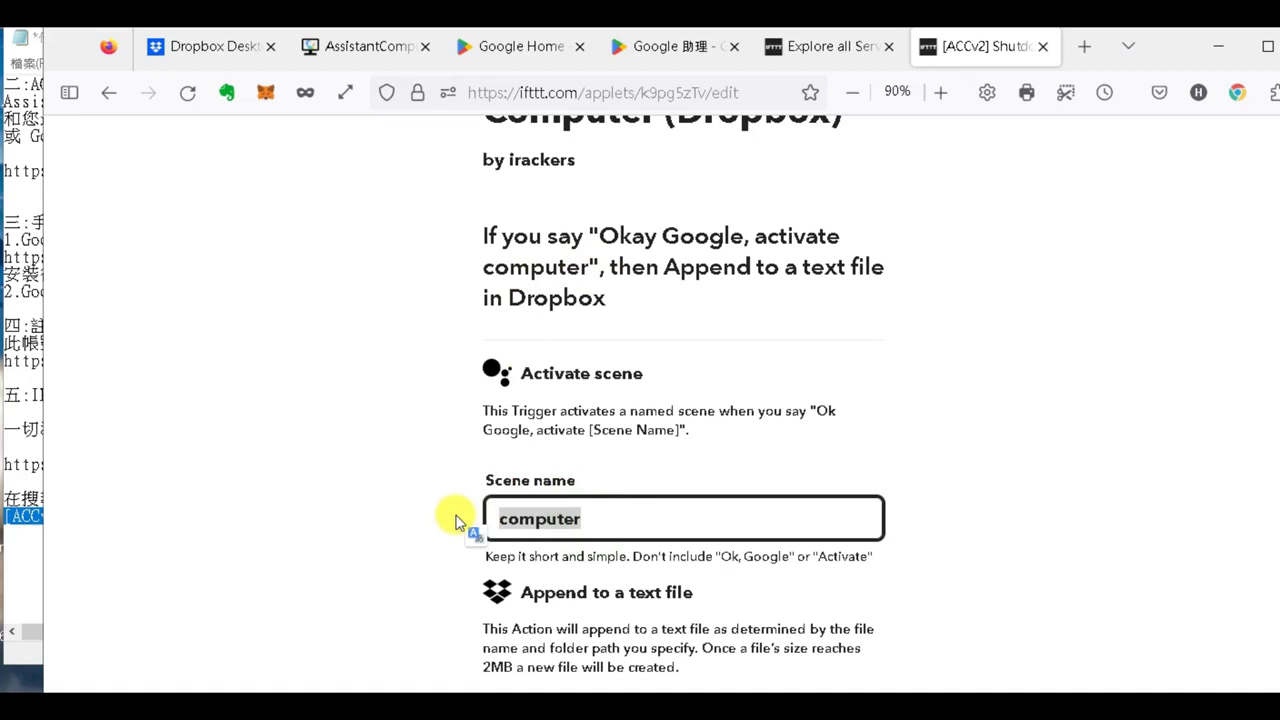
type("shu")
key("BackSpace")
key("BackSpace")
key("BackSpace")
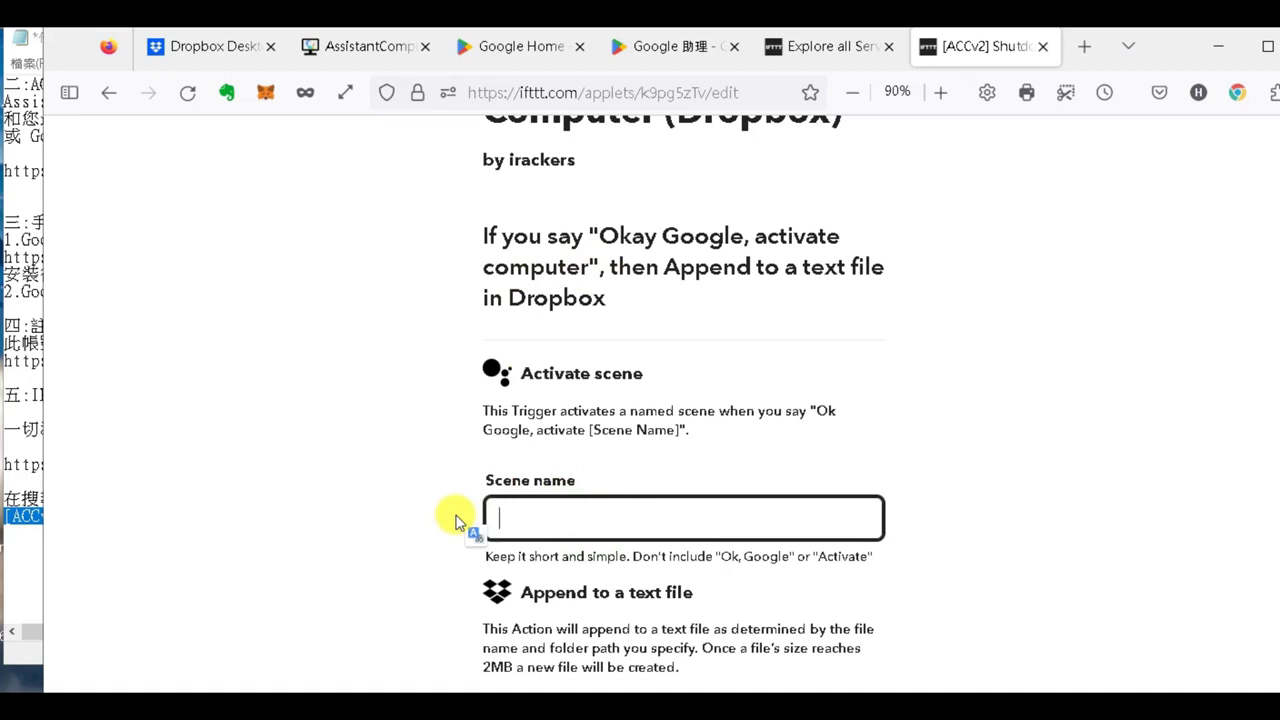
type("shutdown my co")
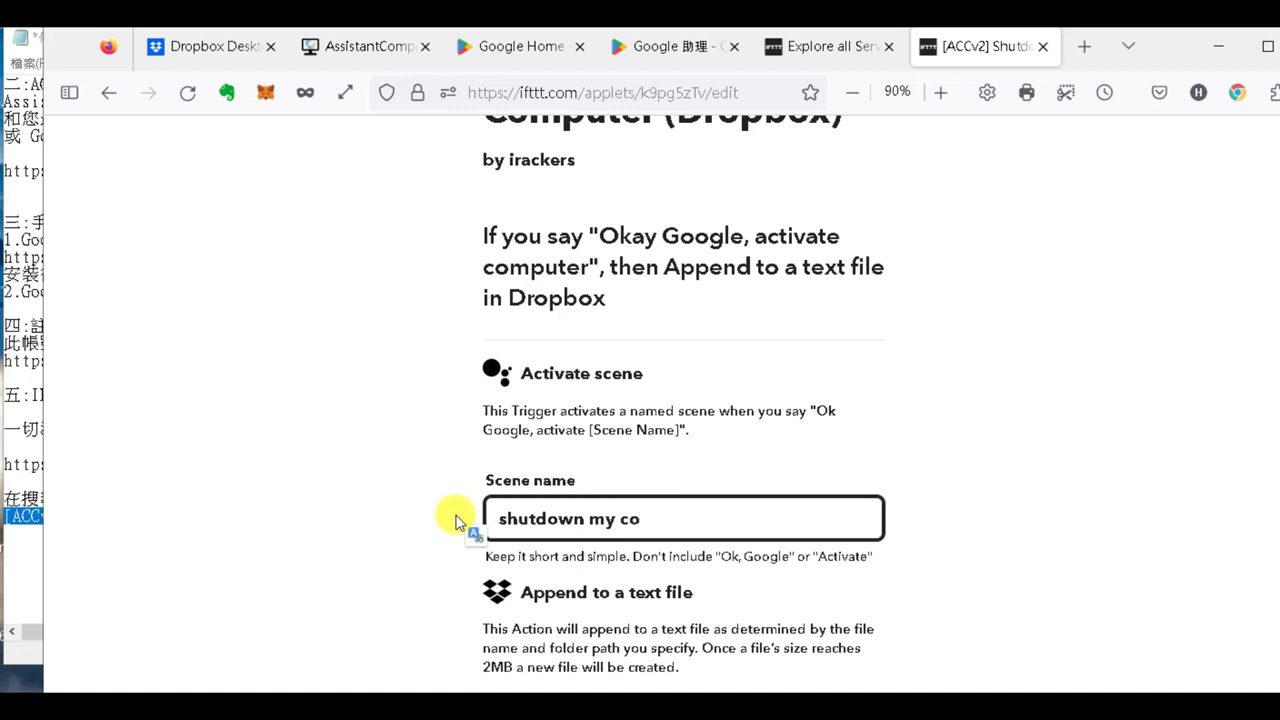
type("mputer")
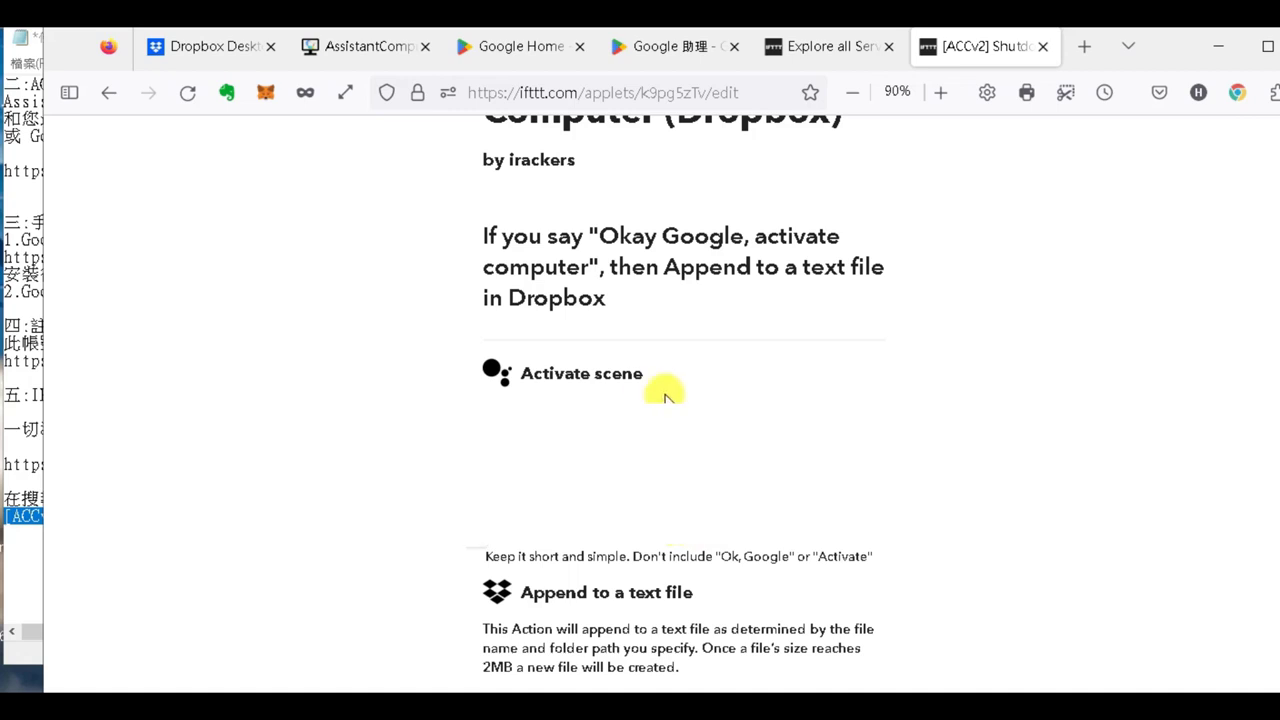
- Save the applet's configuration with the current Dropbox account
scroll(652, 398, "down", 2)
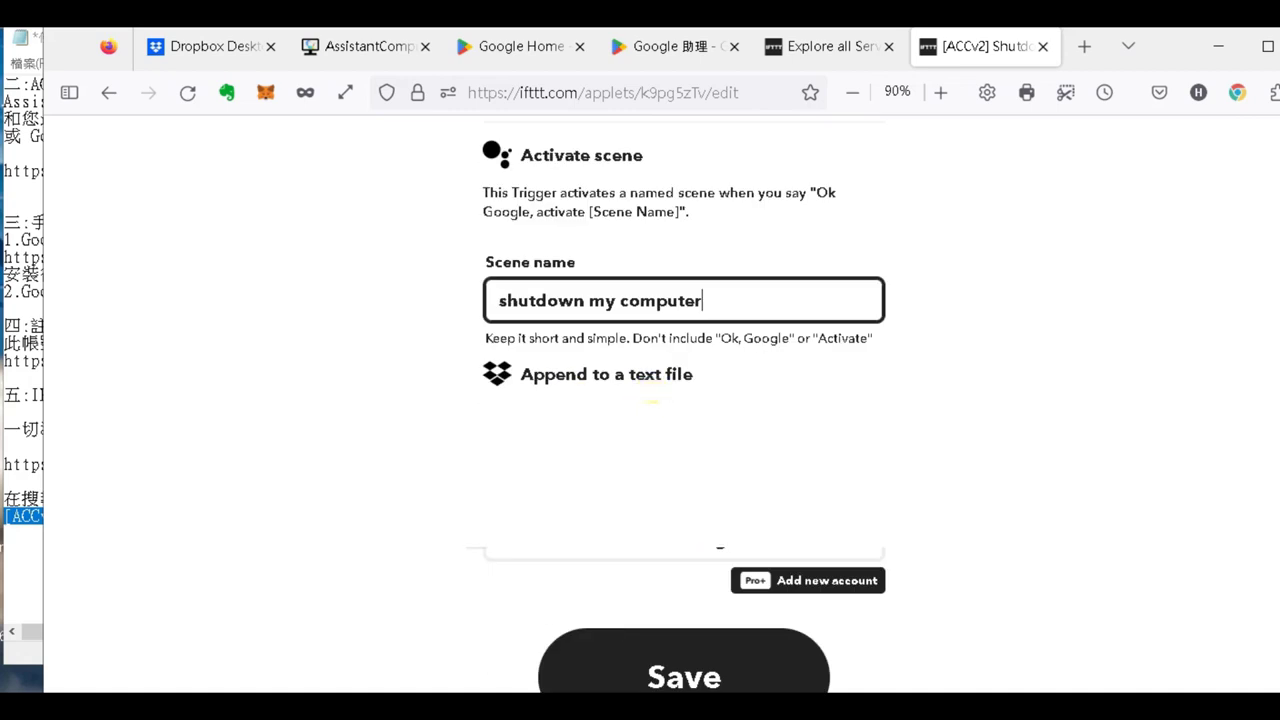
scroll(655, 398, "down", 1)
left_click(700, 566)
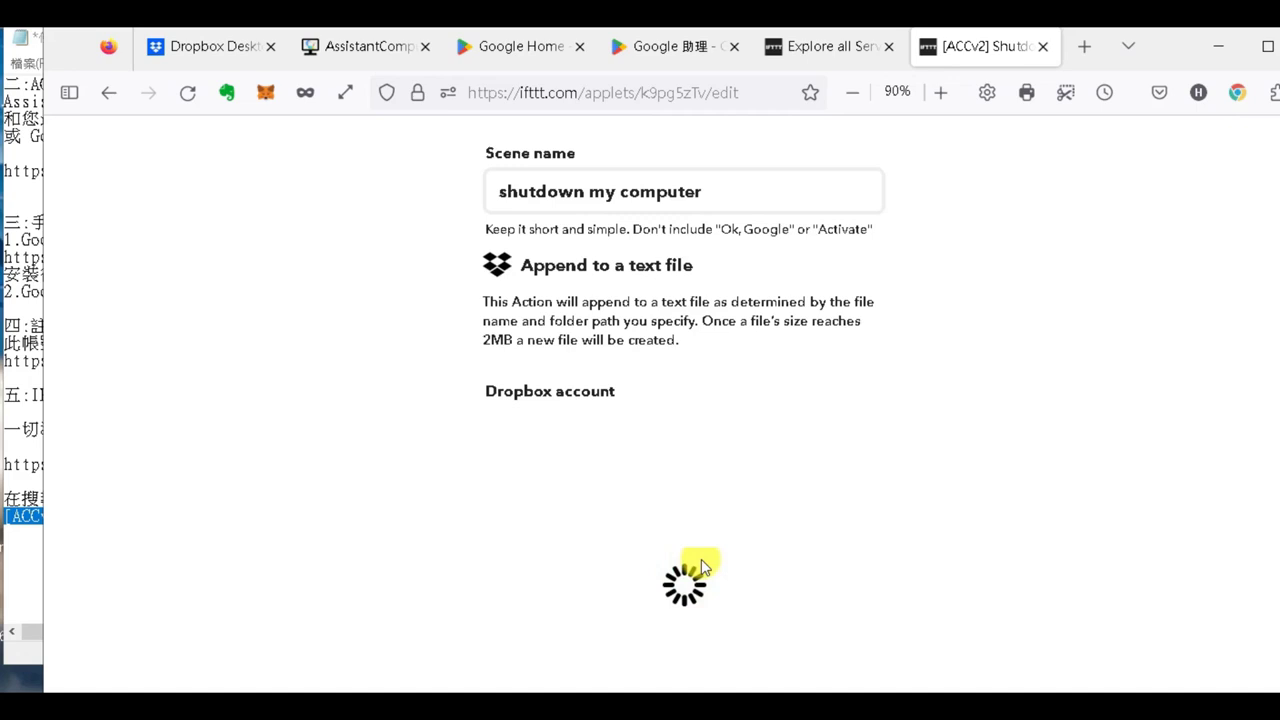
scroll(701, 566, "down", 3)
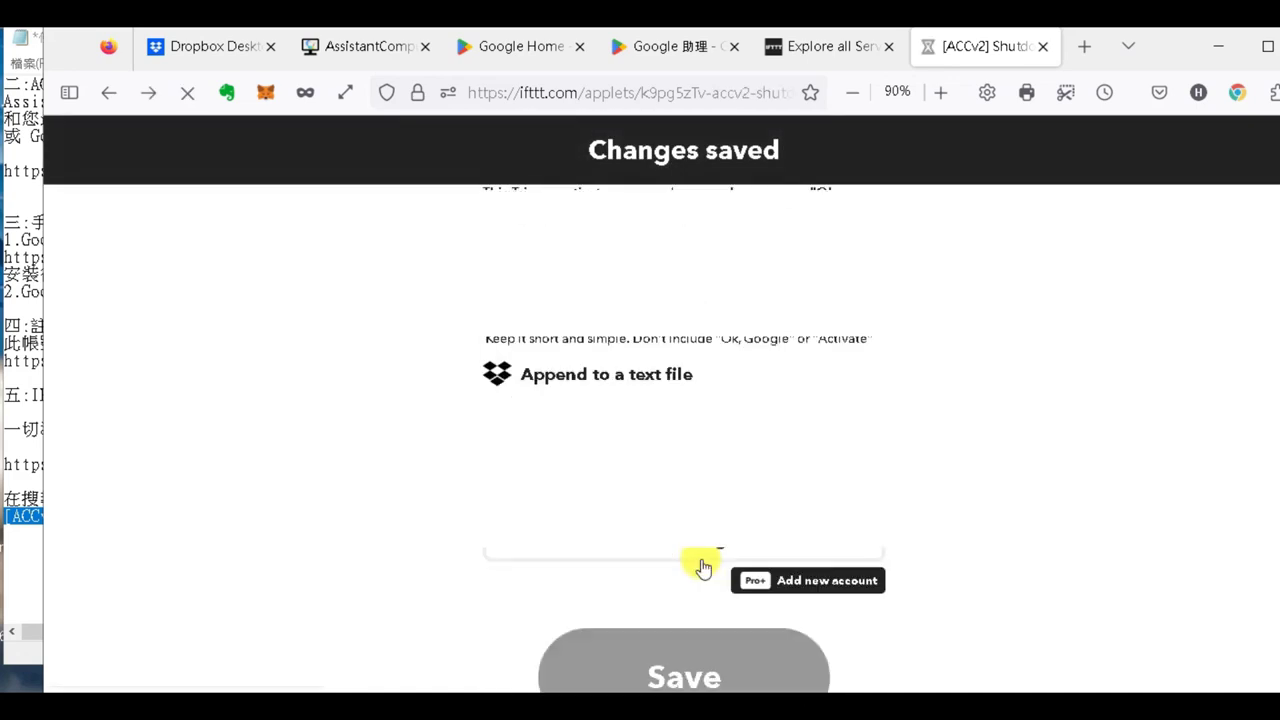